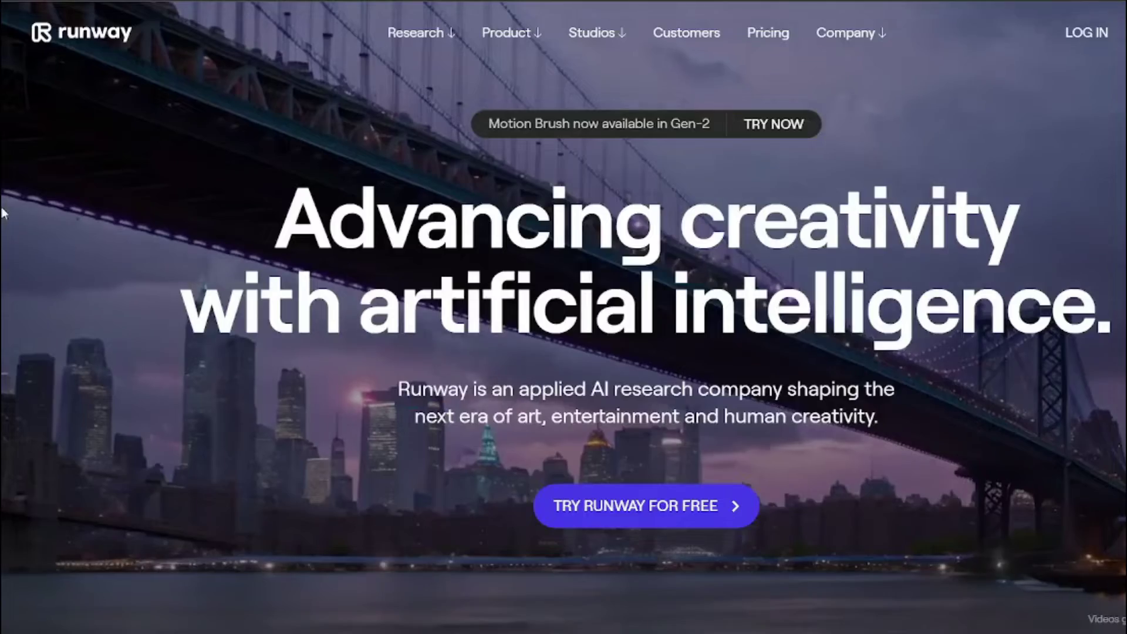
Scroll the Runway page past Gen-2 and Research Highlights to the Research office photo.
scroll(3, 212, "down", 5)
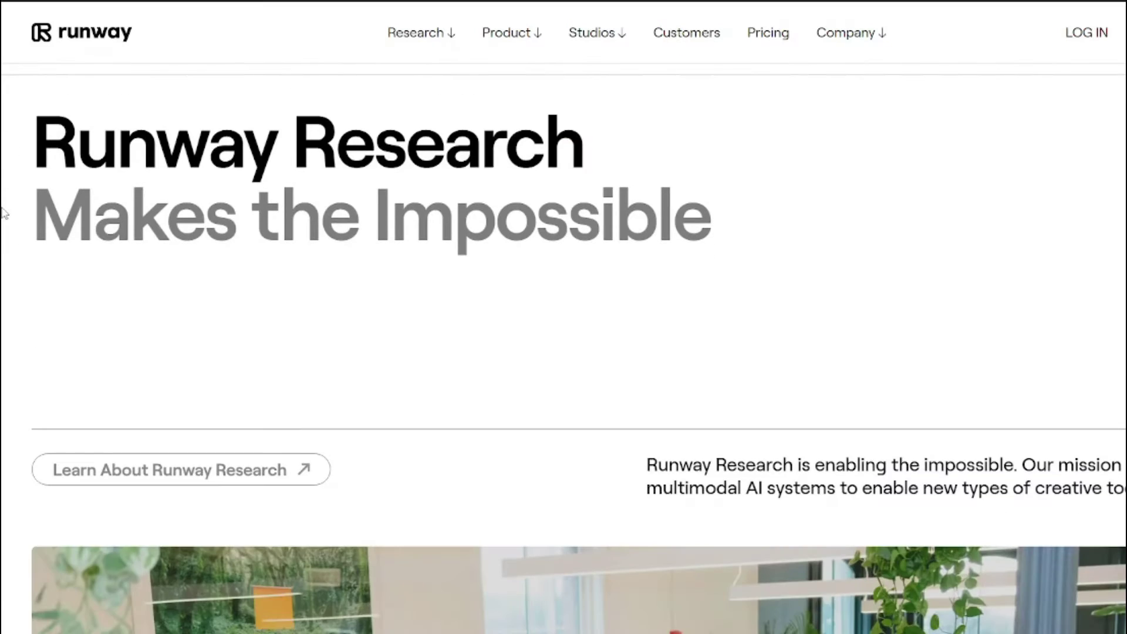
scroll(3, 212, "down", 5)
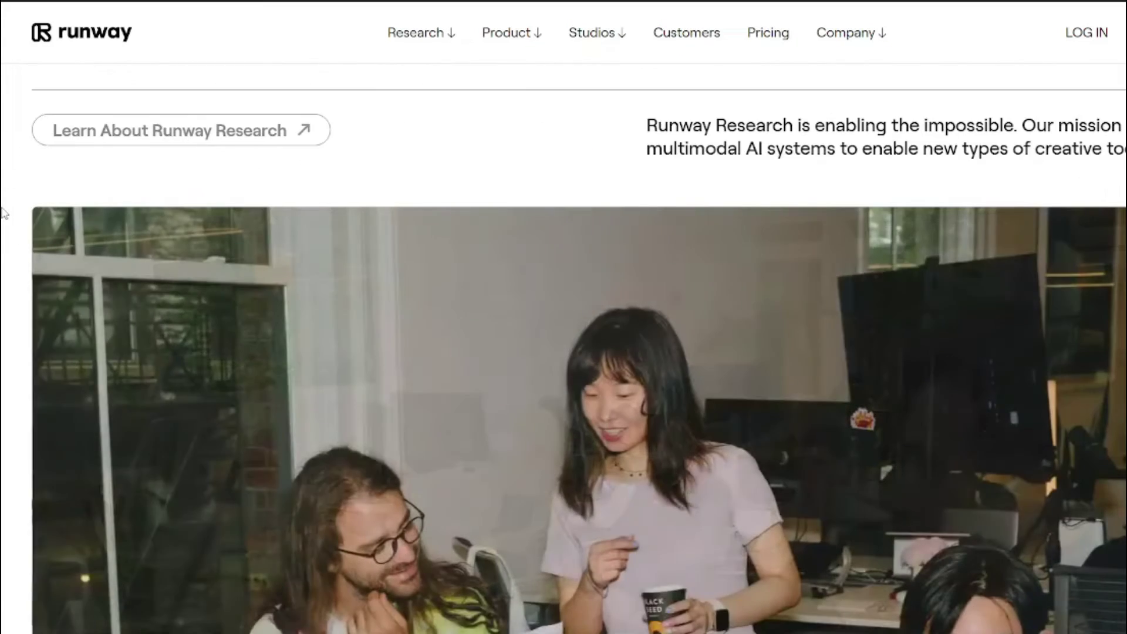
scroll(3, 213, "down", 3)
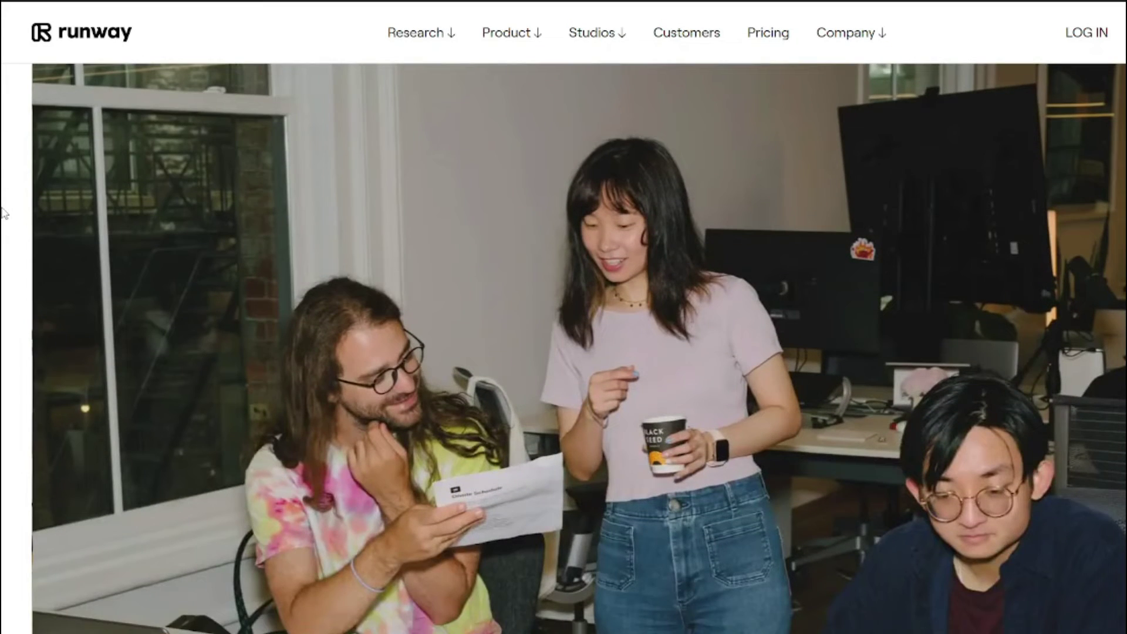
scroll(2, 212, "down", 15)
scroll(3, 212, "down", 16)
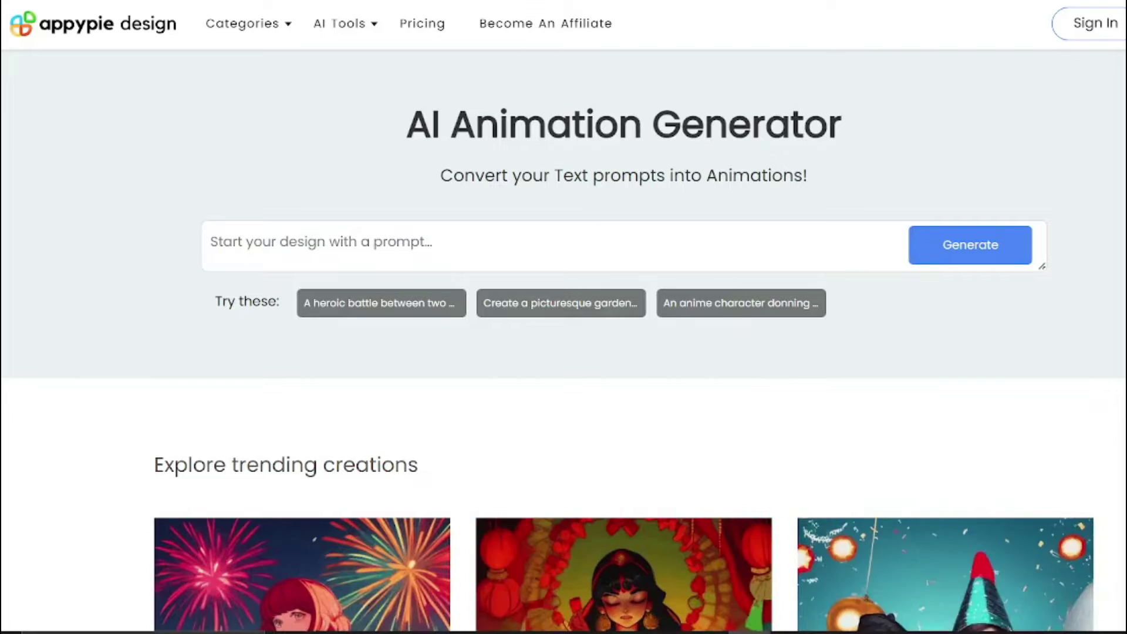
Browse the AppyPie AI Animation Maker page and open AI Video to Animation.
scroll(563, 329, "down", 5)
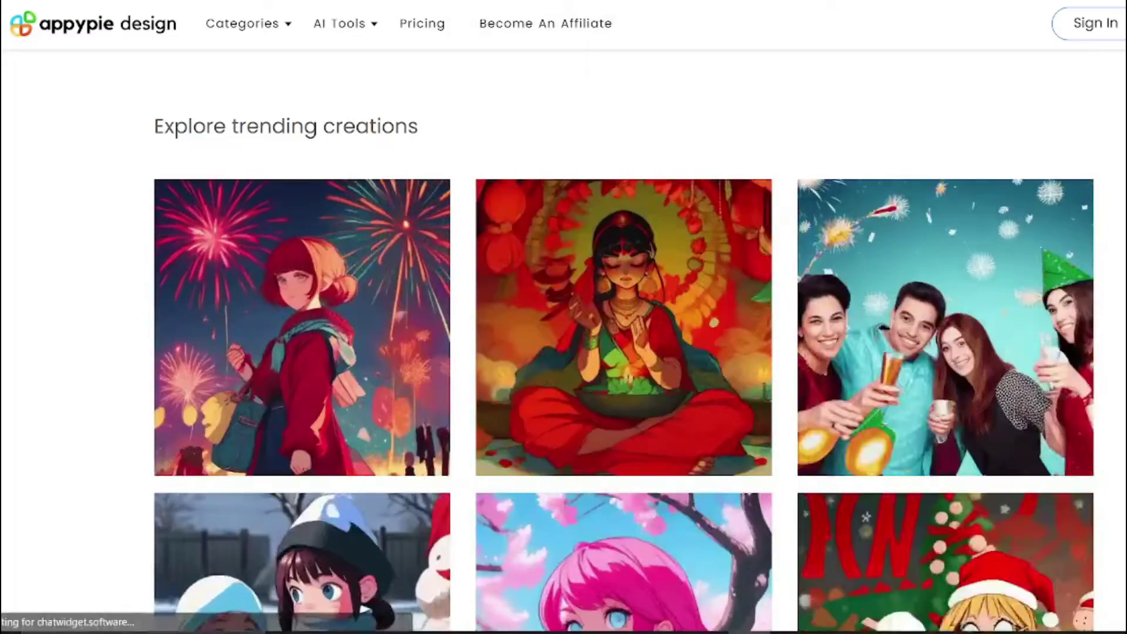
scroll(563, 328, "down", 7)
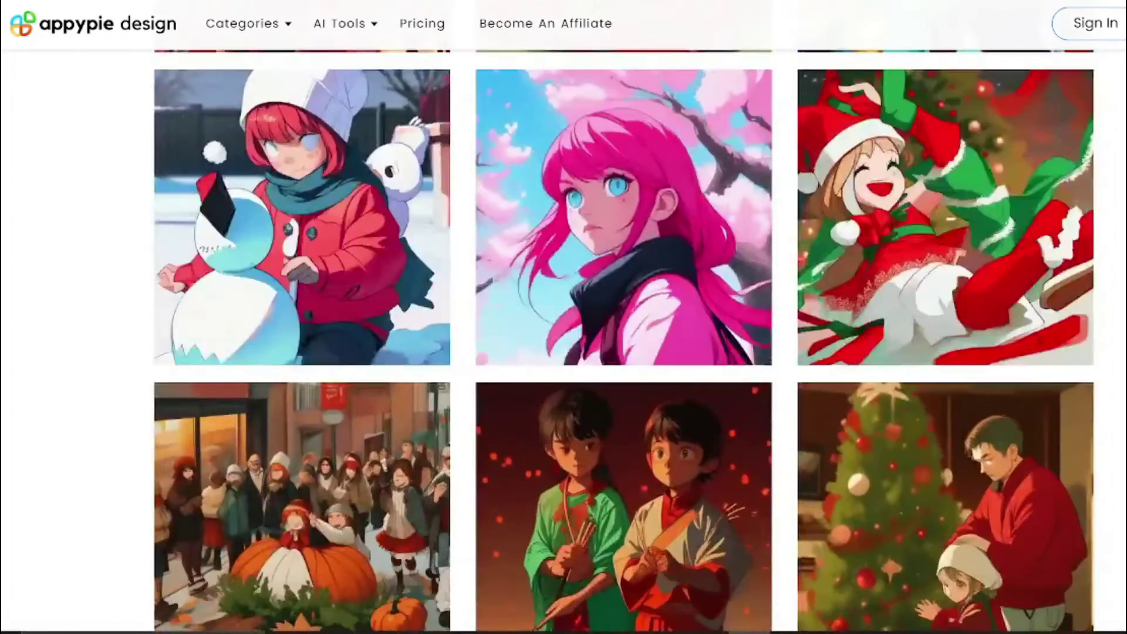
scroll(564, 329, "down", 6)
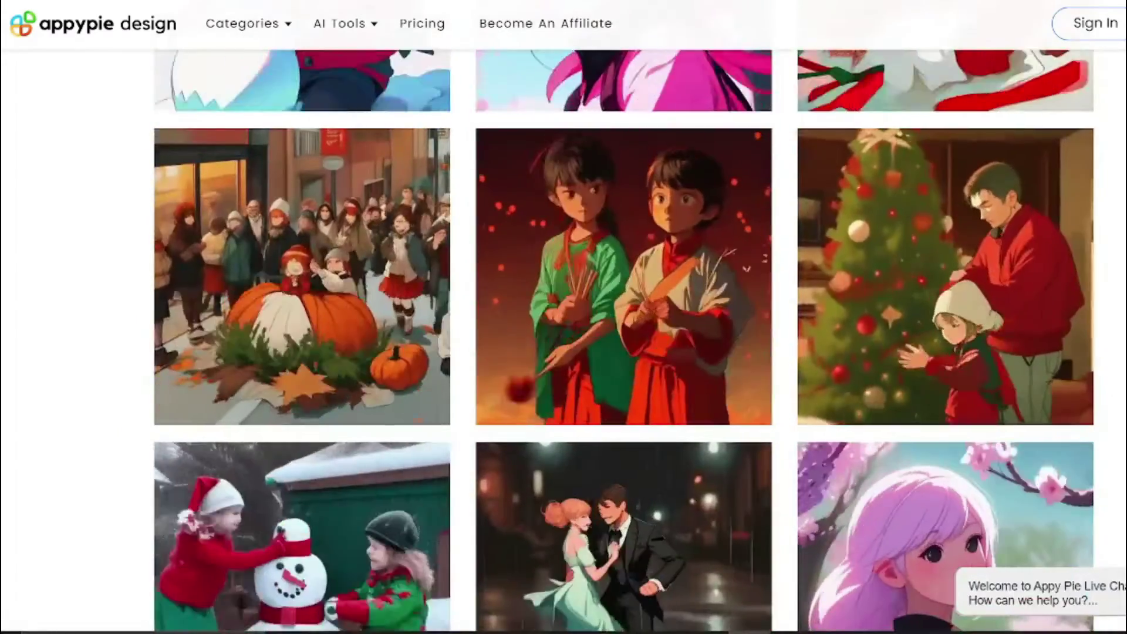
scroll(564, 329, "down", 3)
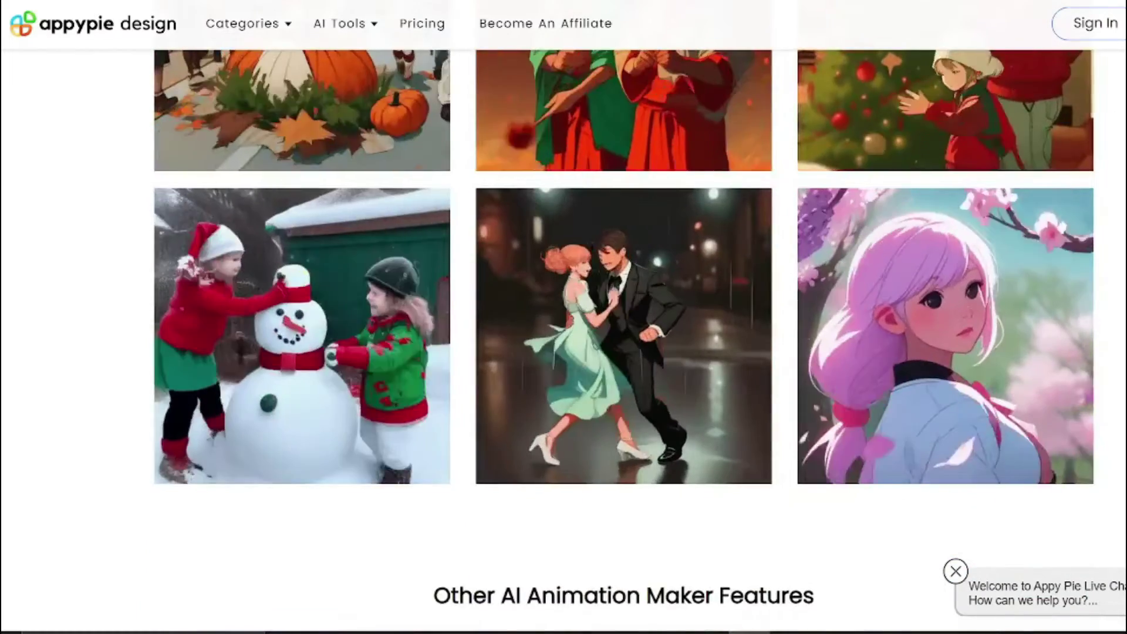
scroll(564, 329, "down", 1)
scroll(564, 329, "down", 9)
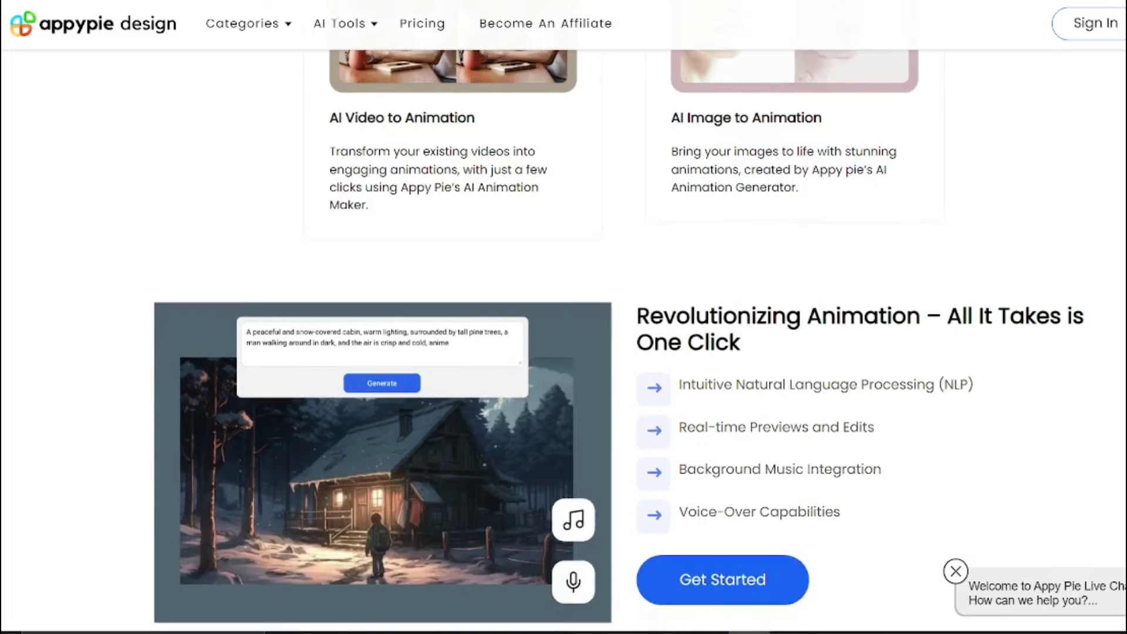
scroll(563, 329, "down", 7)
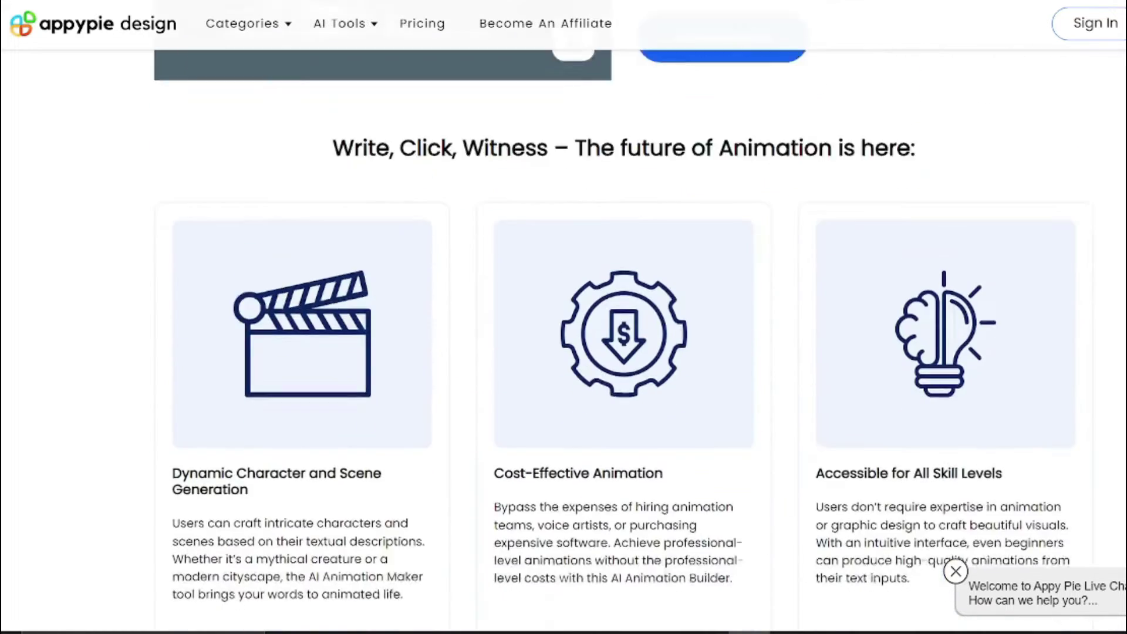
scroll(564, 328, "down", 11)
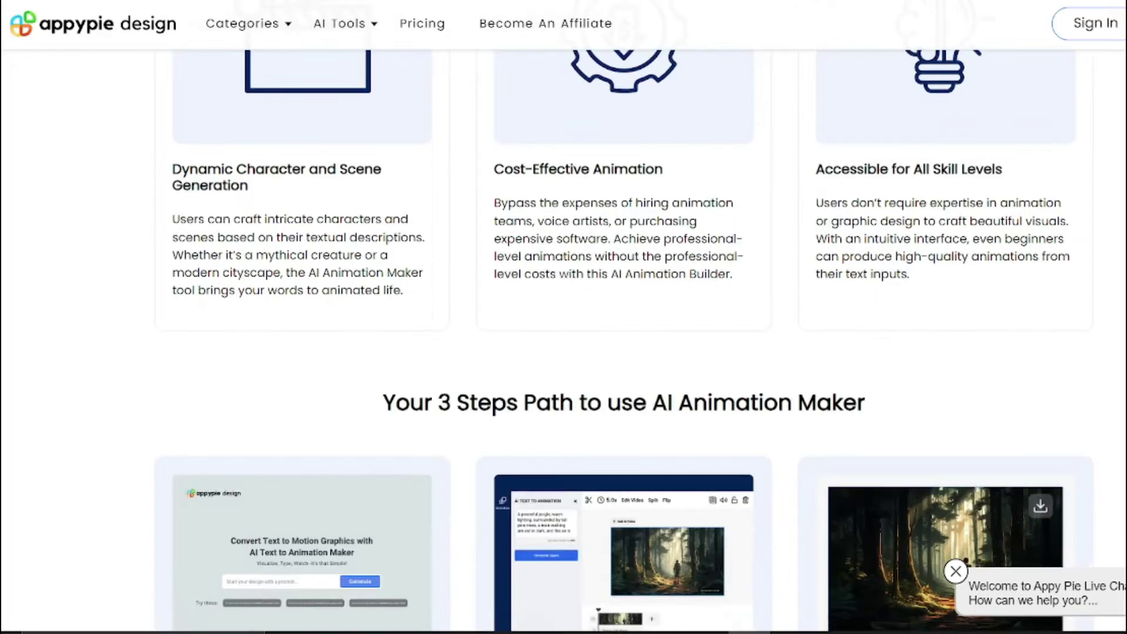
scroll(563, 328, "down", 9)
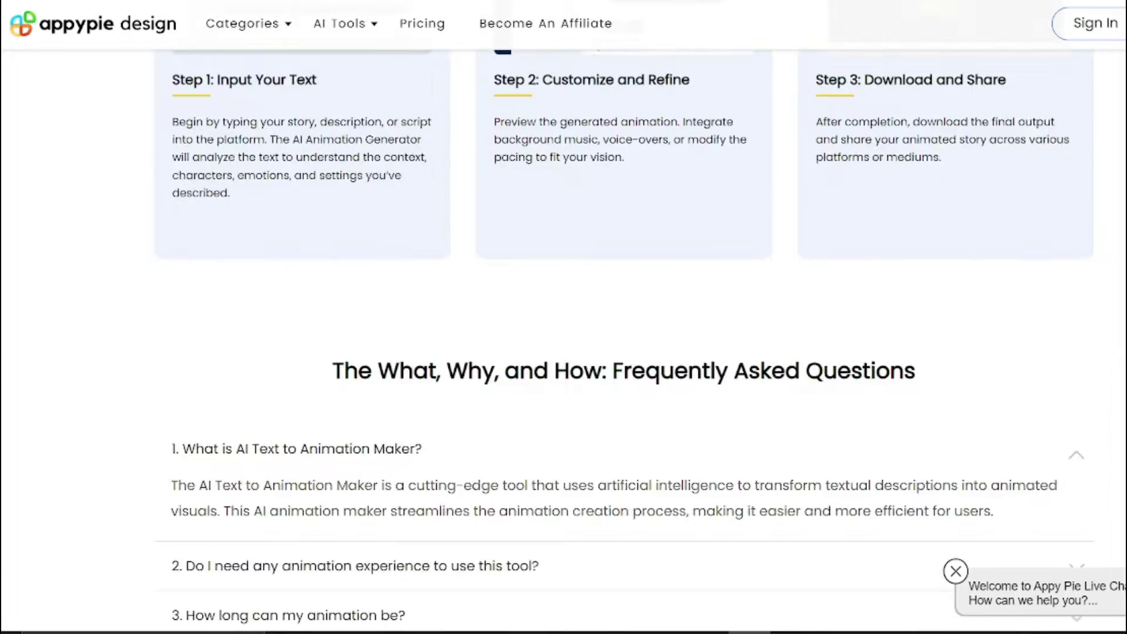
scroll(354, 383, "up", 20)
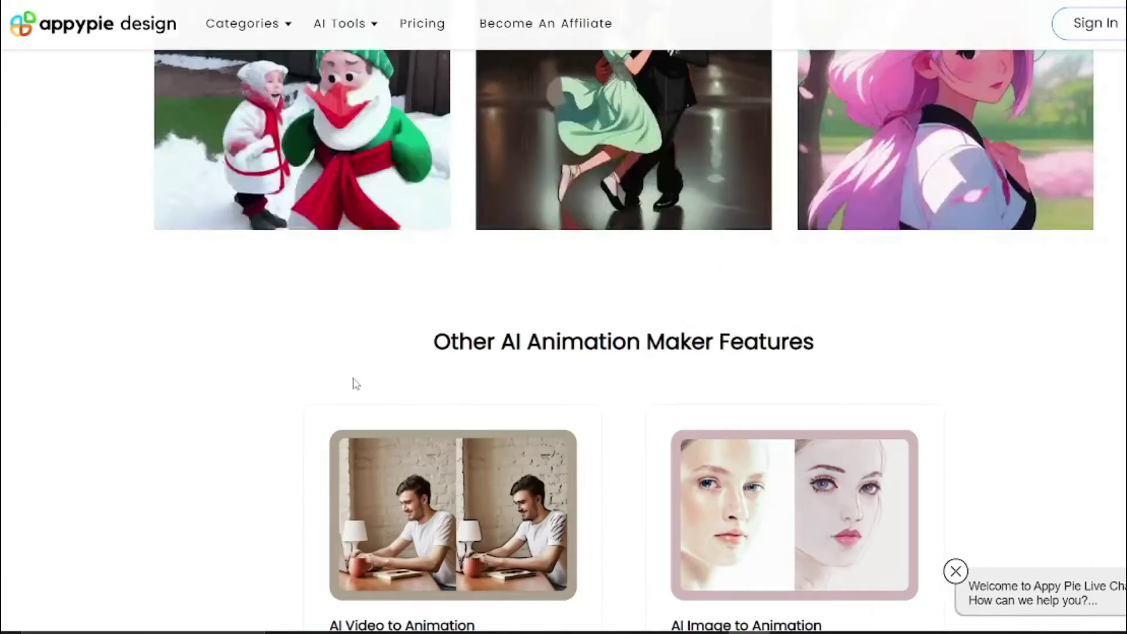
left_click(358, 446)
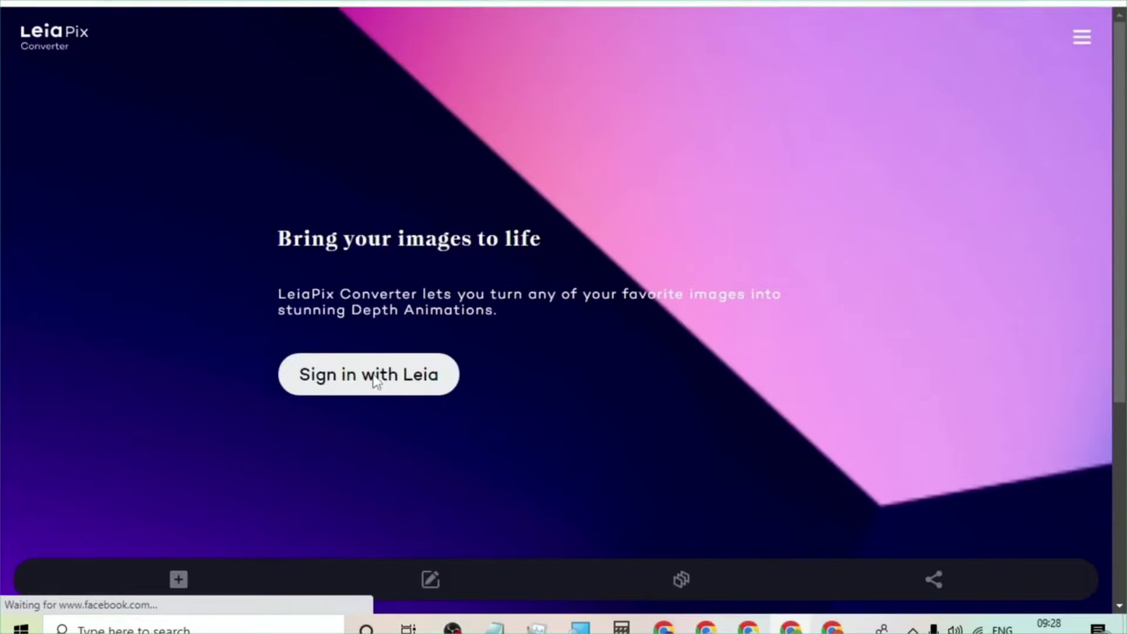
Sign in to LeiaPix Converter with a Google account, accepting the privacy terms.
left_click(376, 382)
left_click(557, 521)
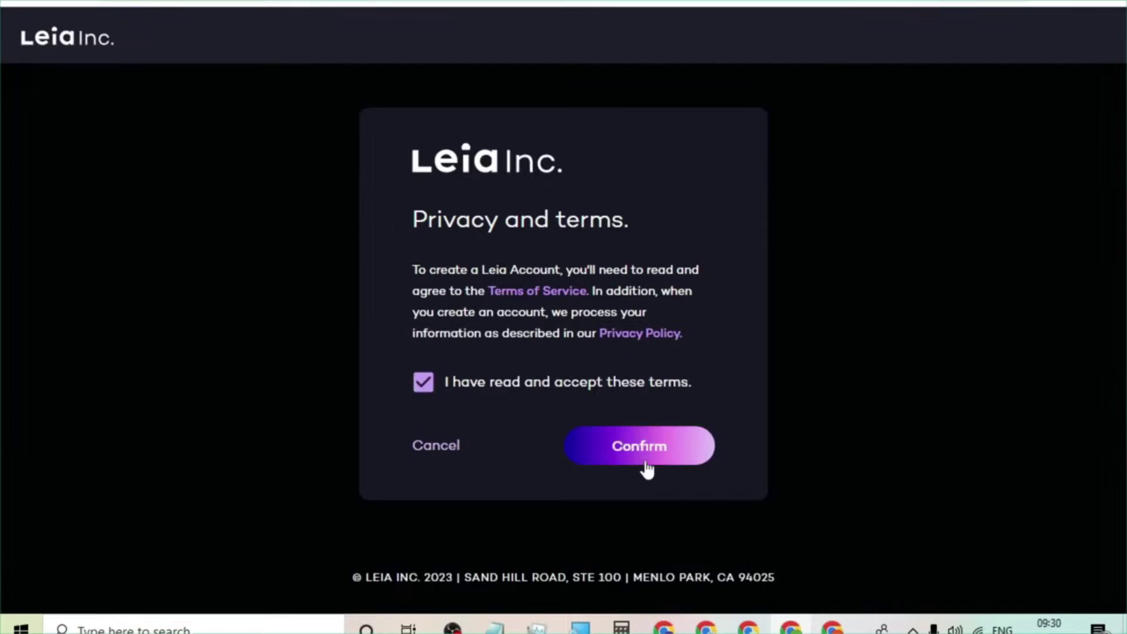
left_click(646, 467)
scroll(110, 411, "down", 1)
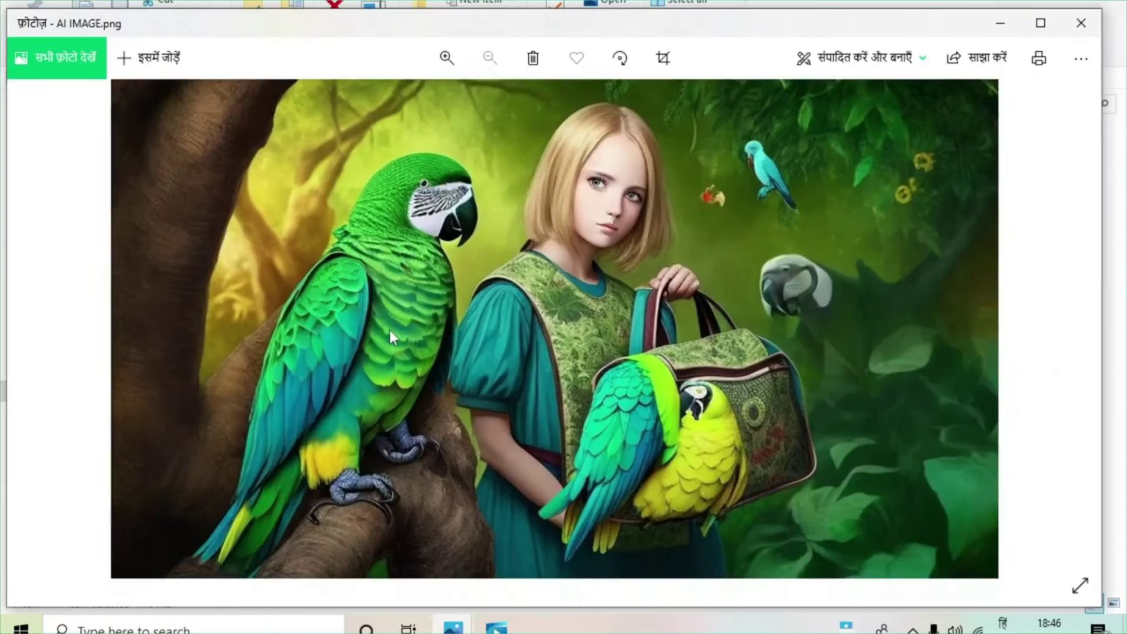
scroll(598, 276, "up", 5)
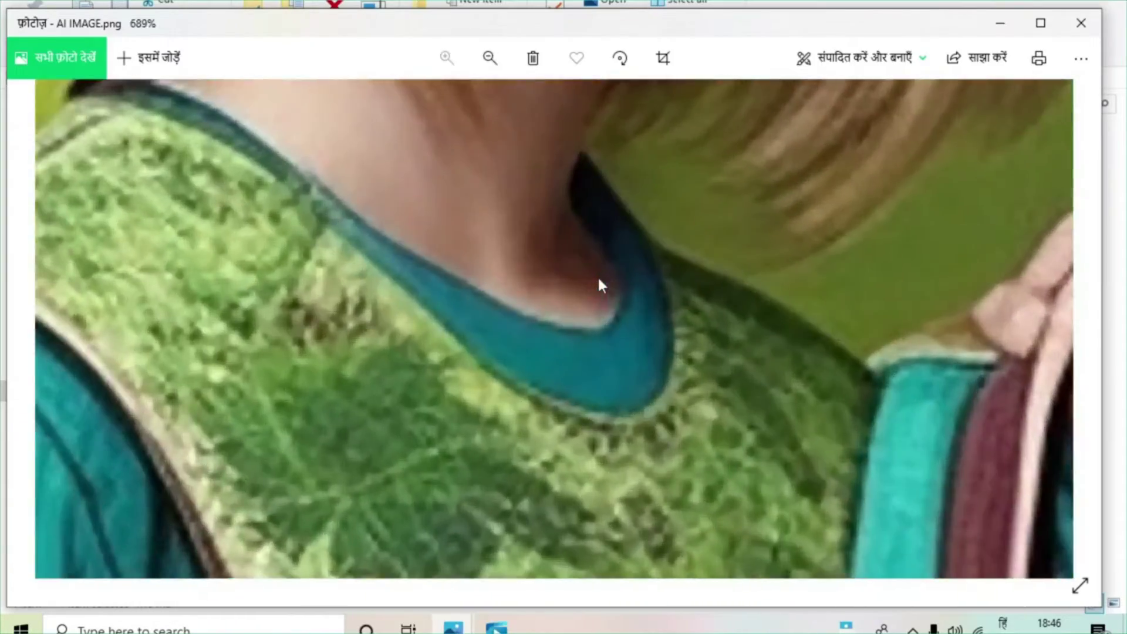
Zoom in and out on AI IMAGE in Photos, then close the viewer.
scroll(598, 276, "down", 5)
scroll(587, 275, "up", 1)
scroll(586, 275, "down", 1)
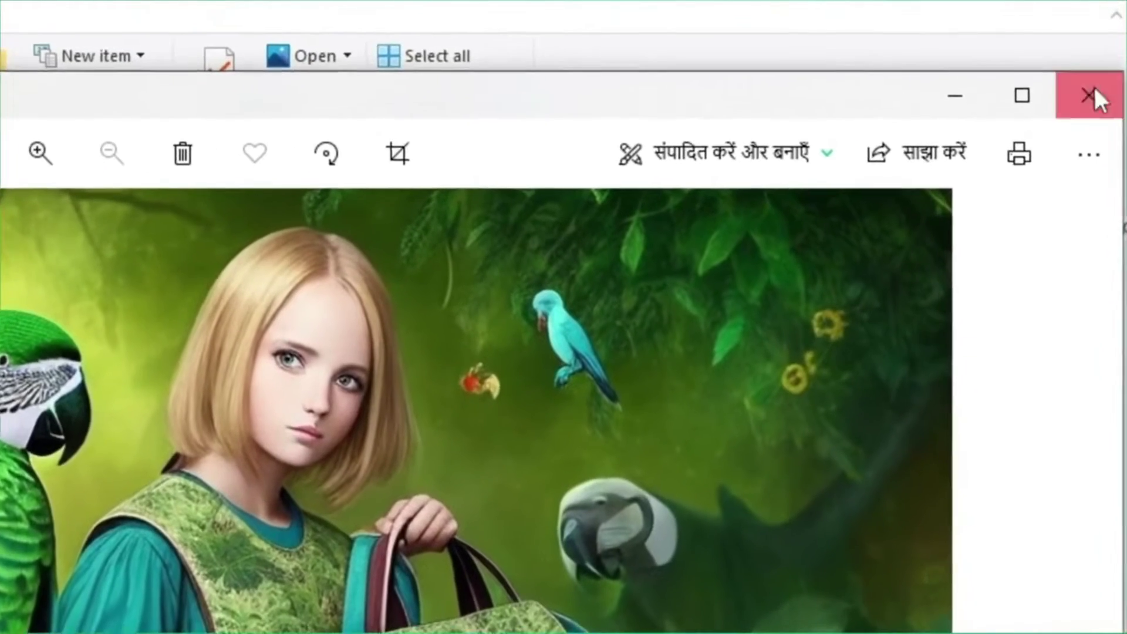
left_click(1087, 58)
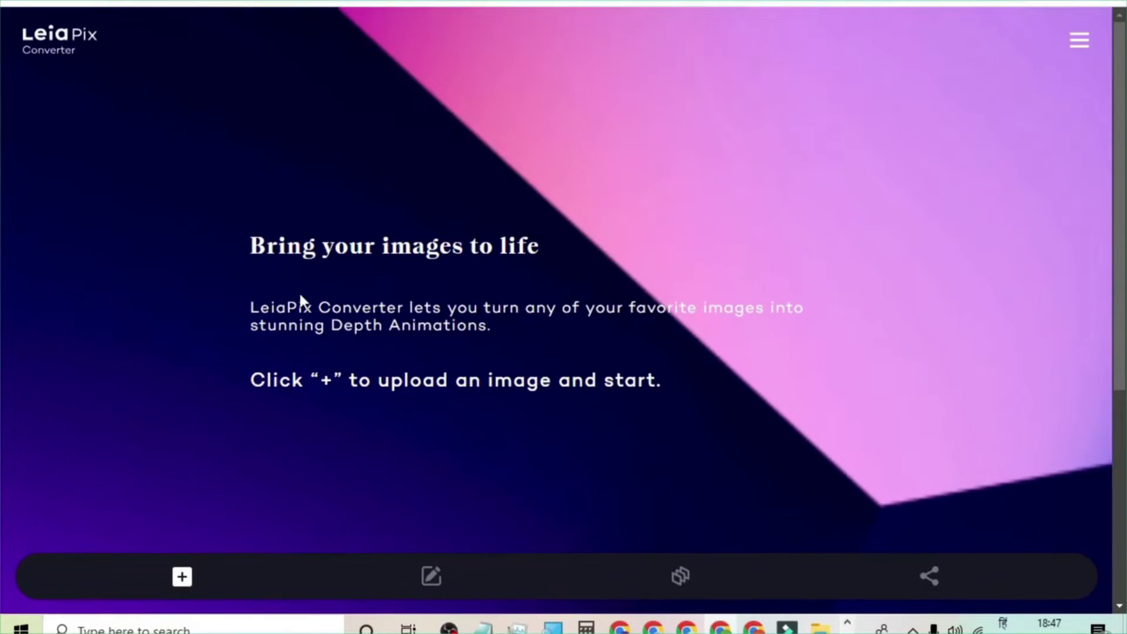
Upload the AI IMAGE parrot file to LeiaPix Converter for depth animation.
scroll(230, 467, "down", 1)
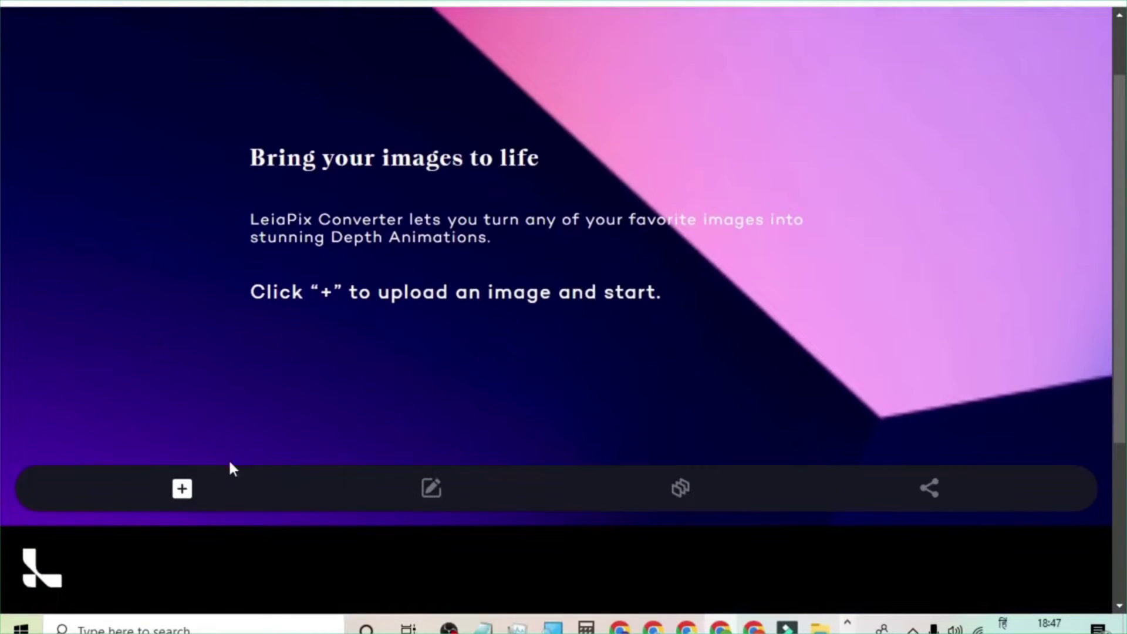
left_click(182, 490)
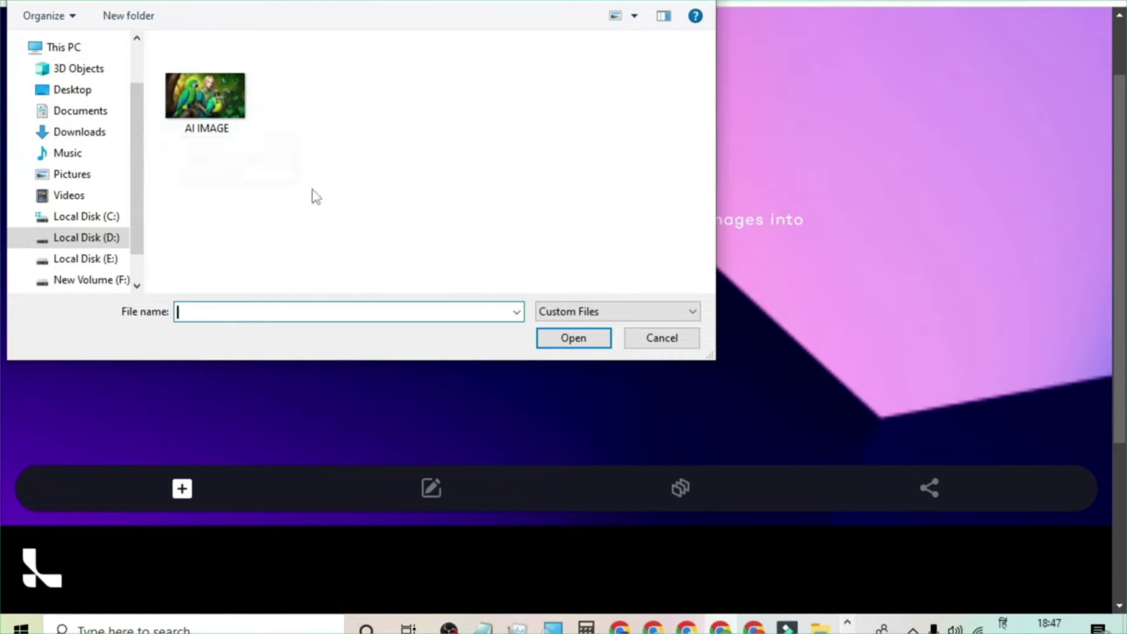
left_click(202, 108)
left_click(573, 338)
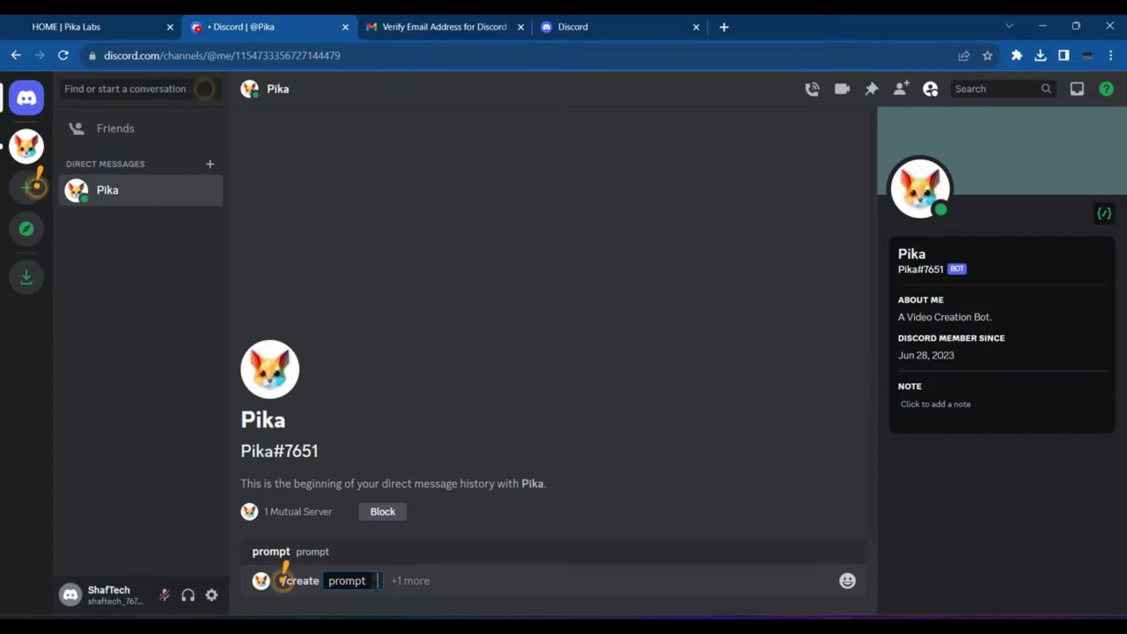
Have Pika /create a lion walking in a jungle at -fps 24 -ar 16:9, then play it.
key("Return")
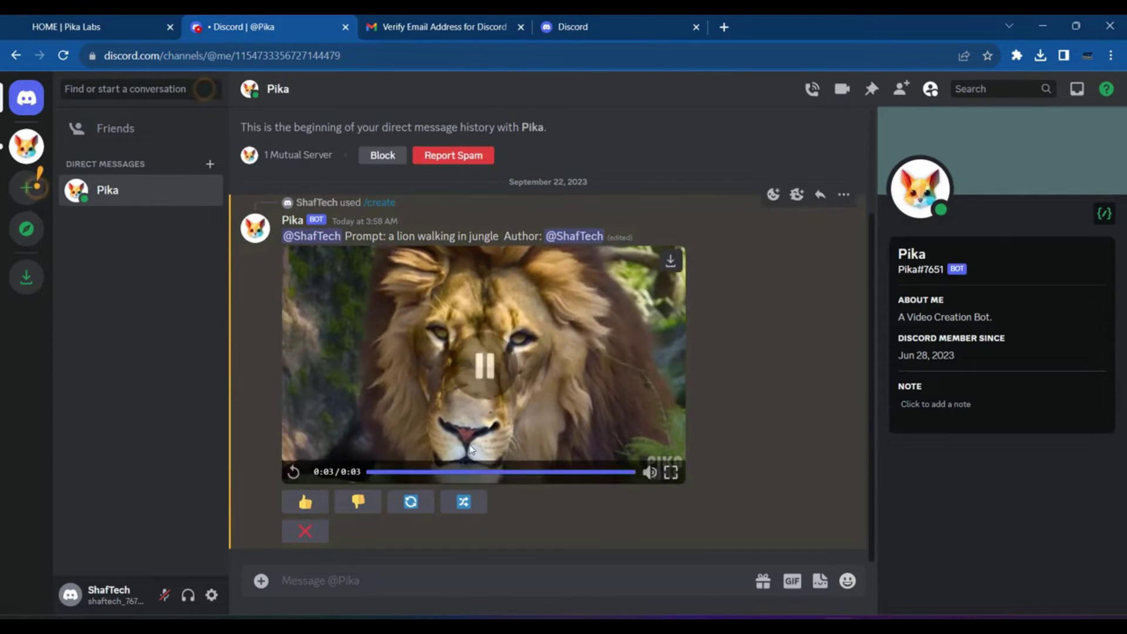
type("/")
left_click(373, 413)
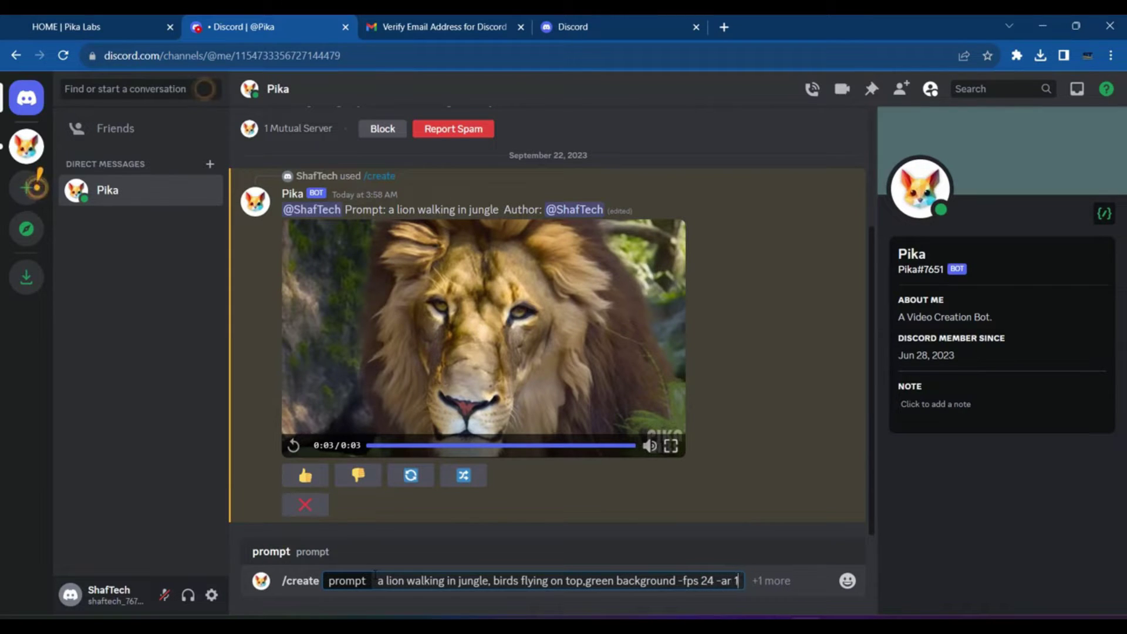
key("Return")
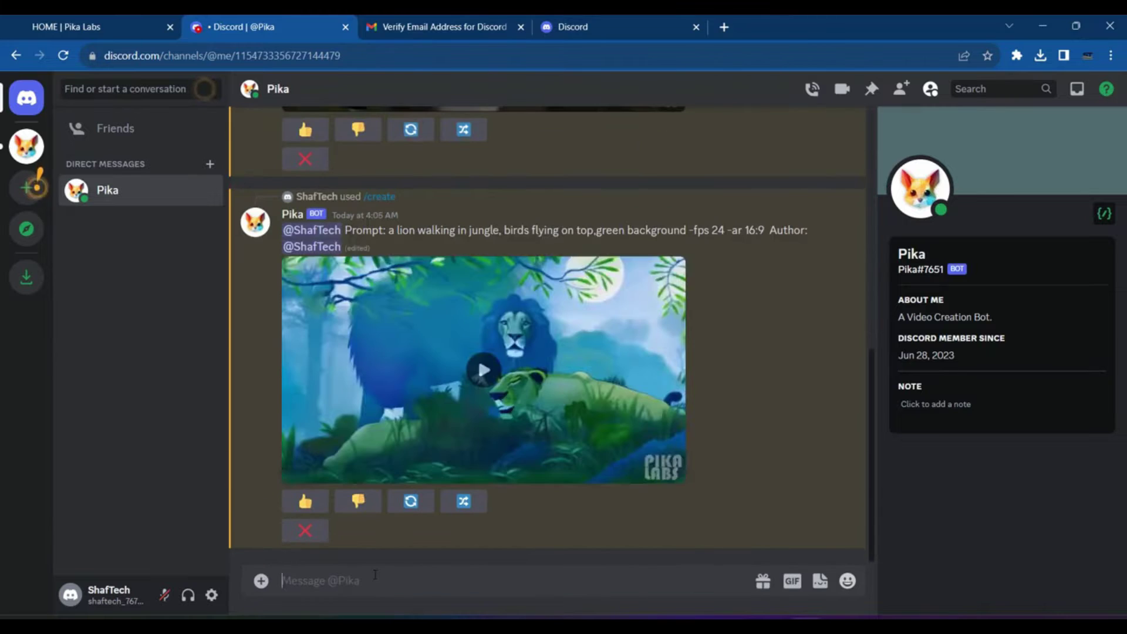
left_click(485, 387)
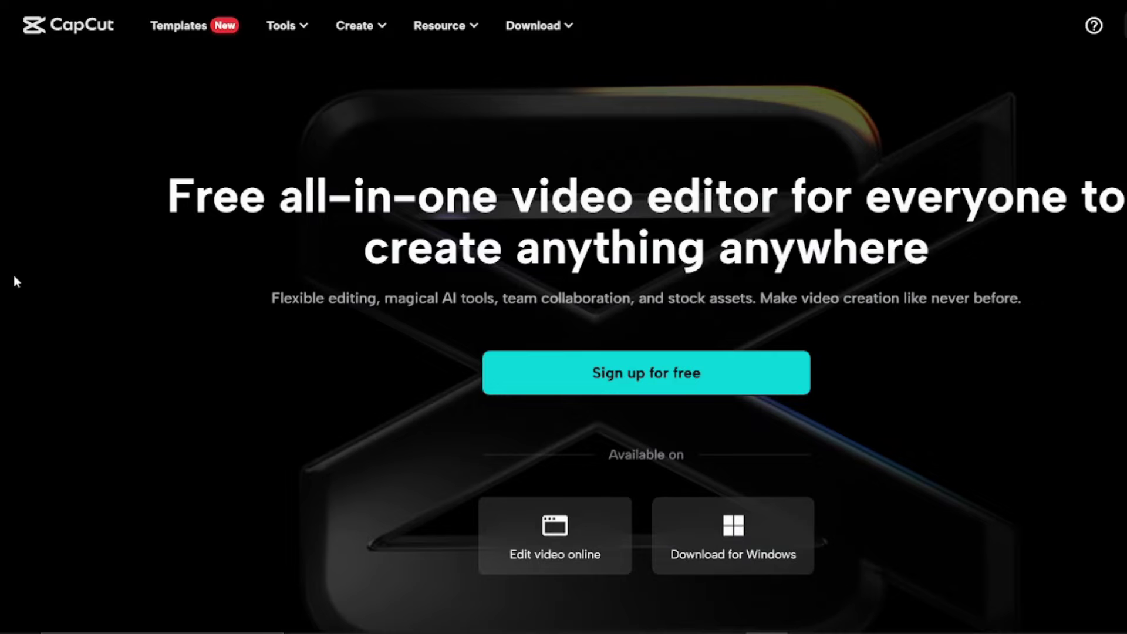
Scroll the CapCut homepage and follow the link to the templates gallery.
scroll(16, 256, "down", 8)
scroll(17, 255, "down", 7)
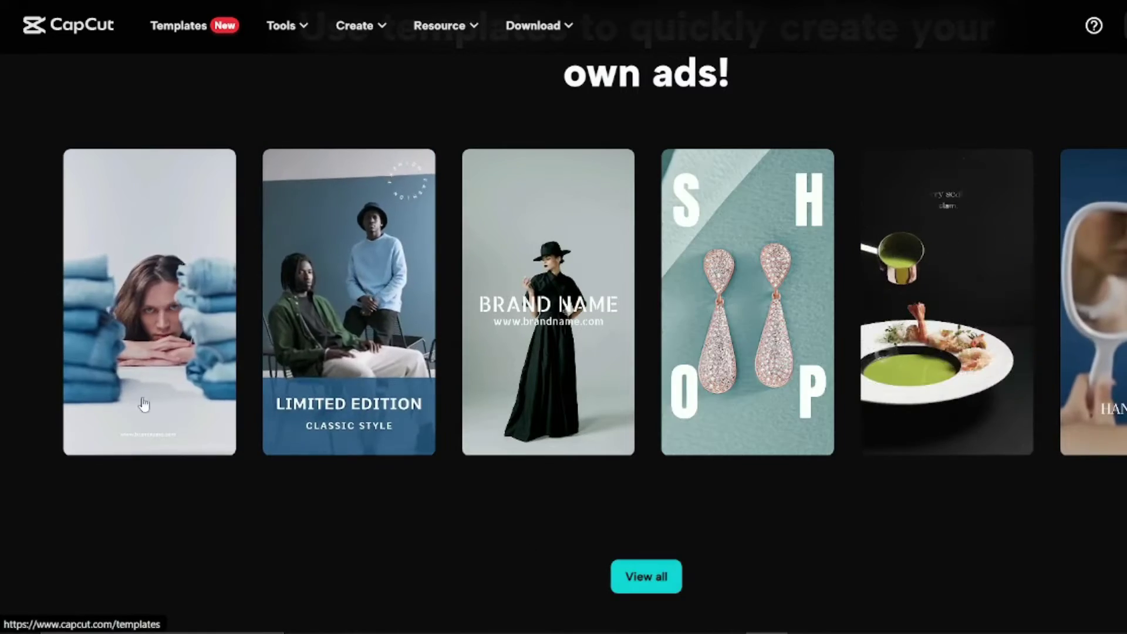
left_click(629, 580)
Scroll through the Tools page and open the Templates page with Misc, Beat, Meme and Business categories.
scroll(3, 326, "down", 3)
scroll(3, 326, "down", 10)
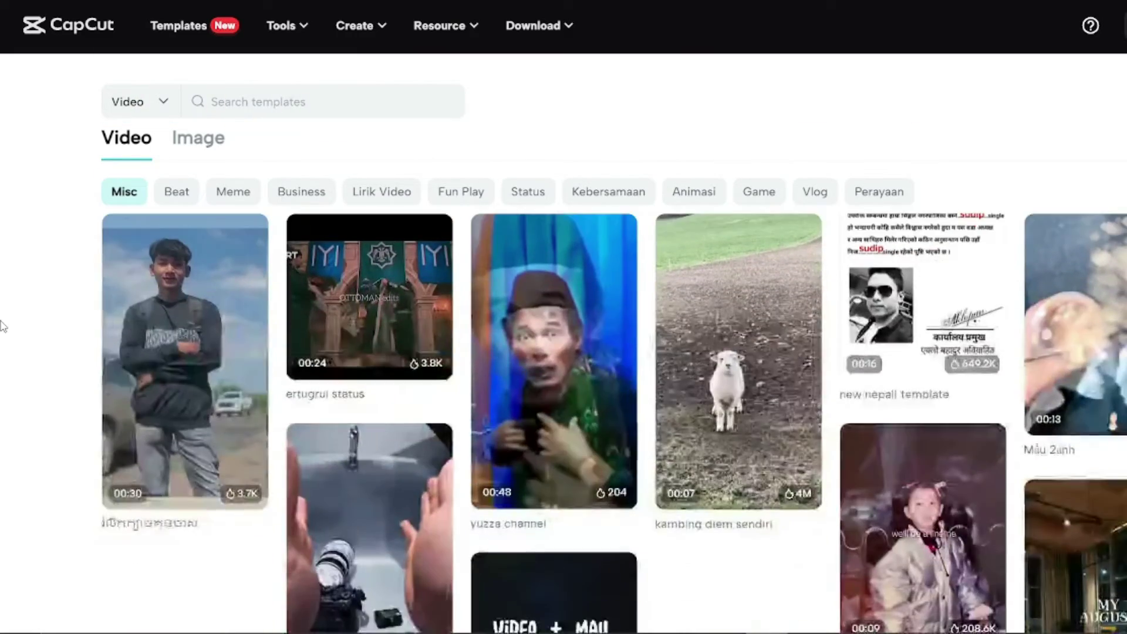
scroll(3, 325, "down", 9)
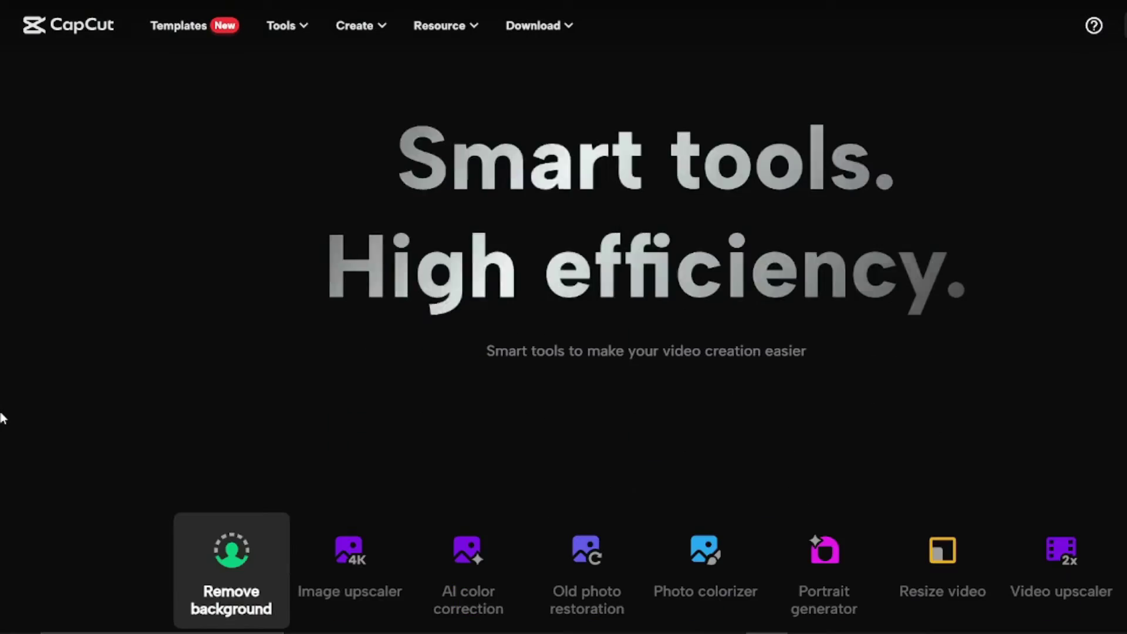
scroll(3, 416, "down", 8)
scroll(3, 416, "down", 8)
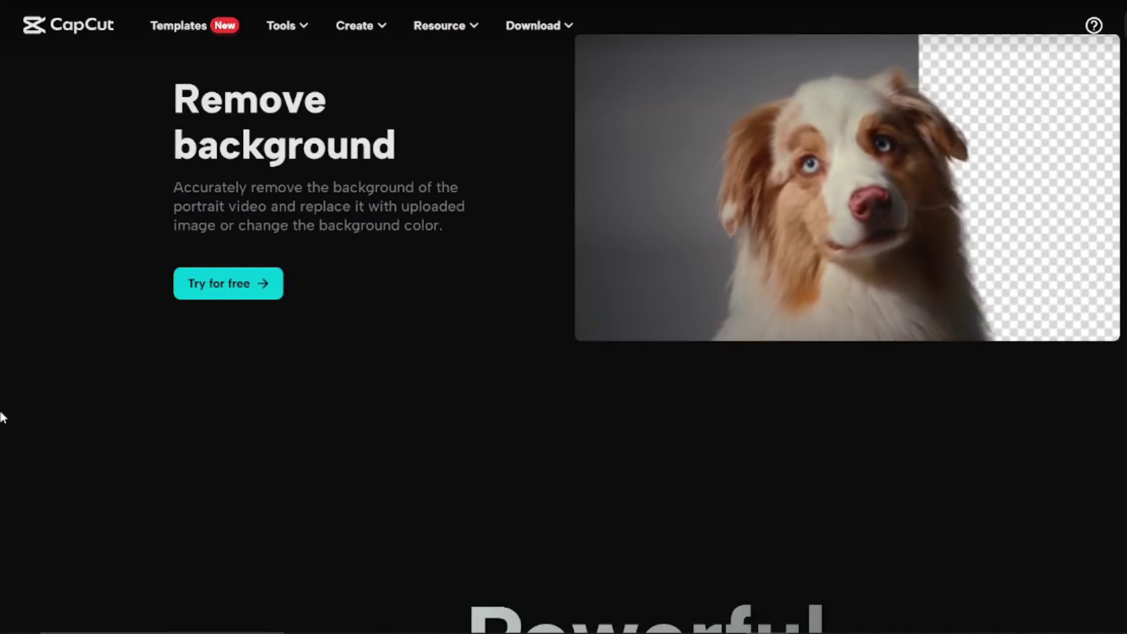
scroll(3, 417, "down", 6)
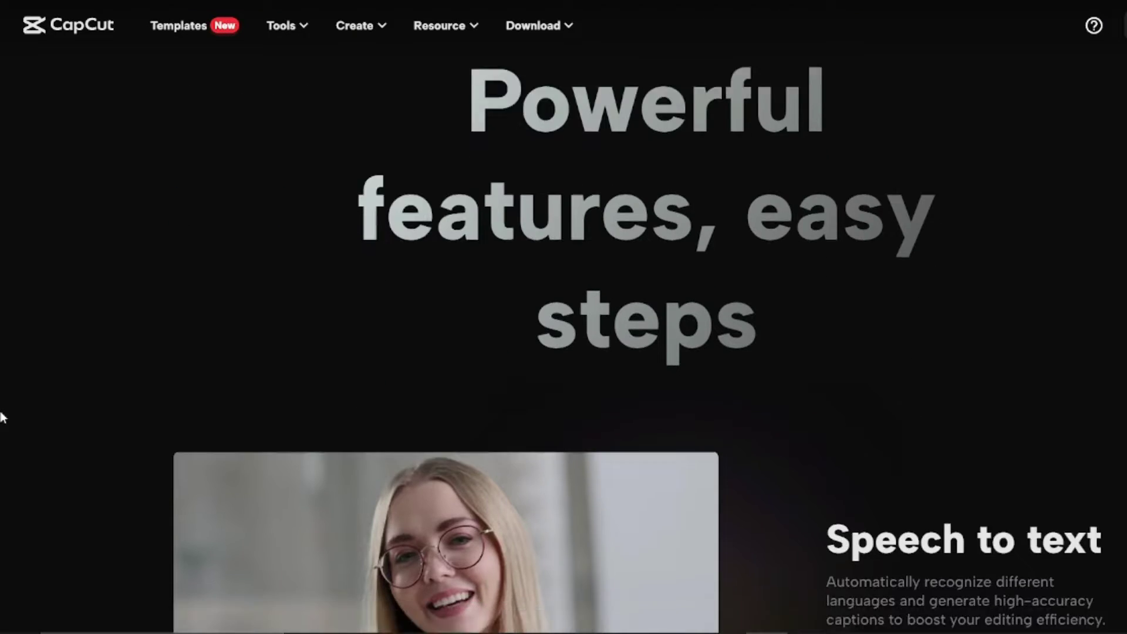
scroll(3, 417, "down", 8)
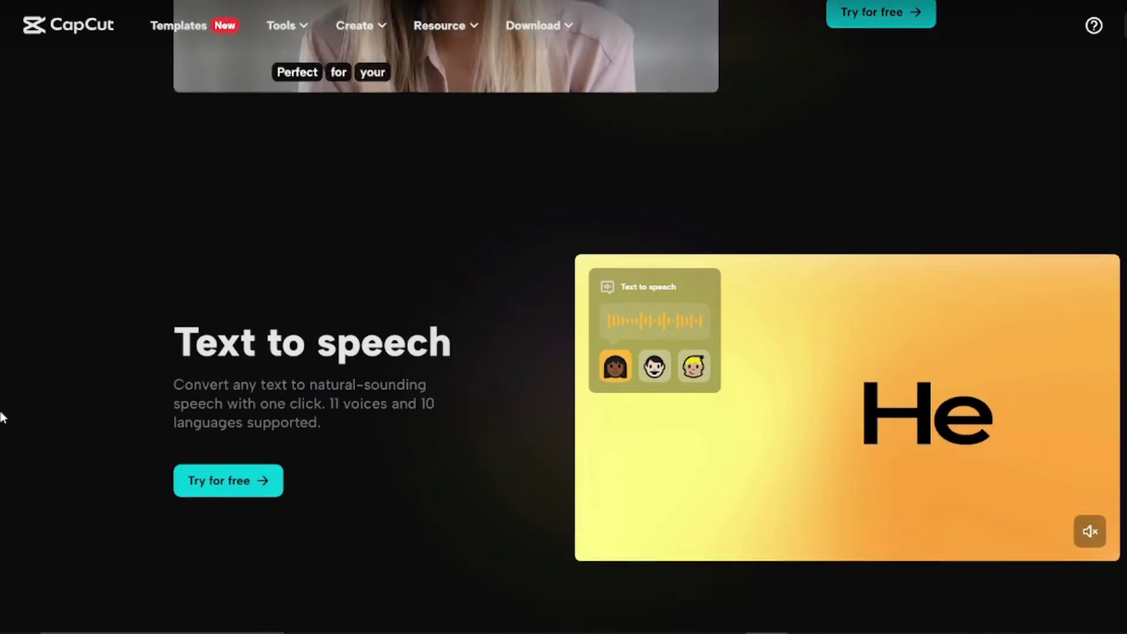
scroll(2, 416, "down", 10)
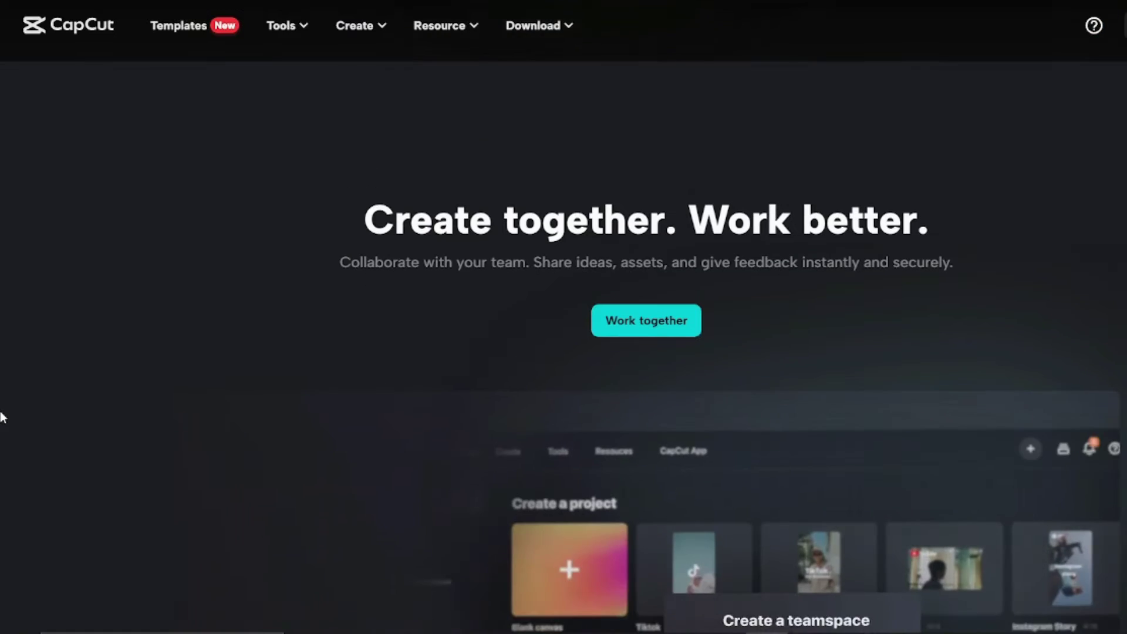
scroll(3, 417, "down", 4)
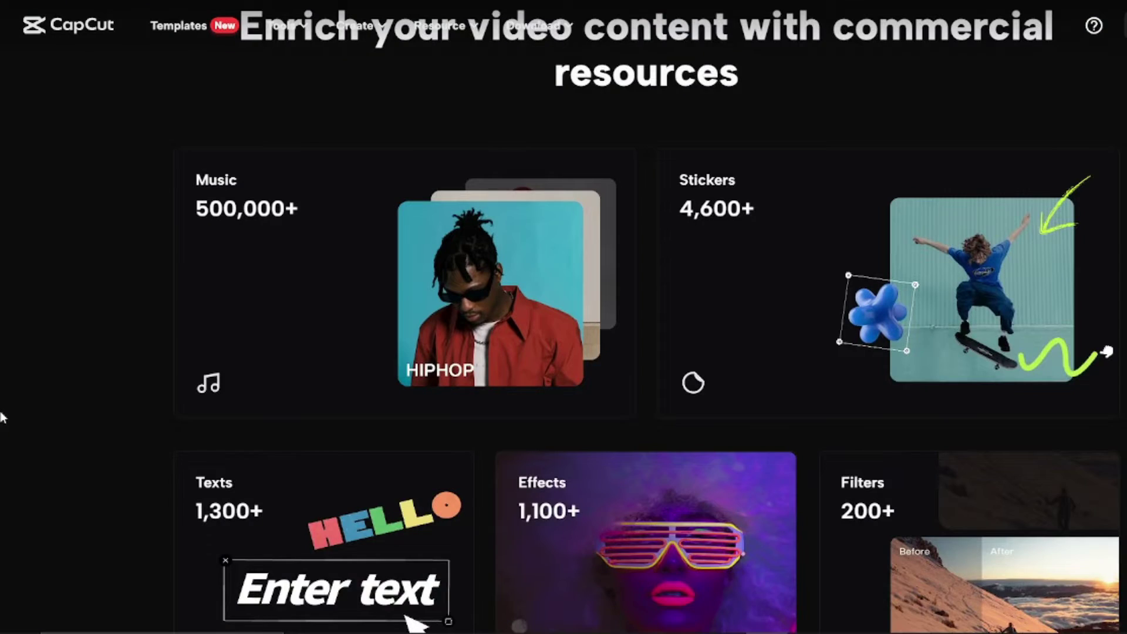
scroll(2, 415, "down", 8)
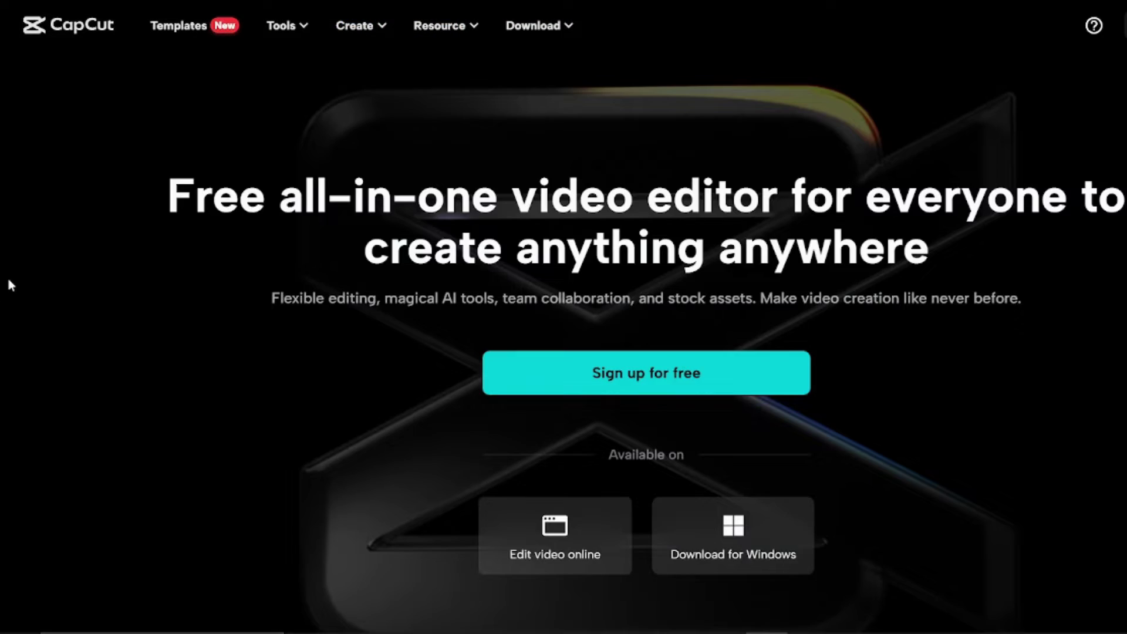
scroll(15, 254, "down", 10)
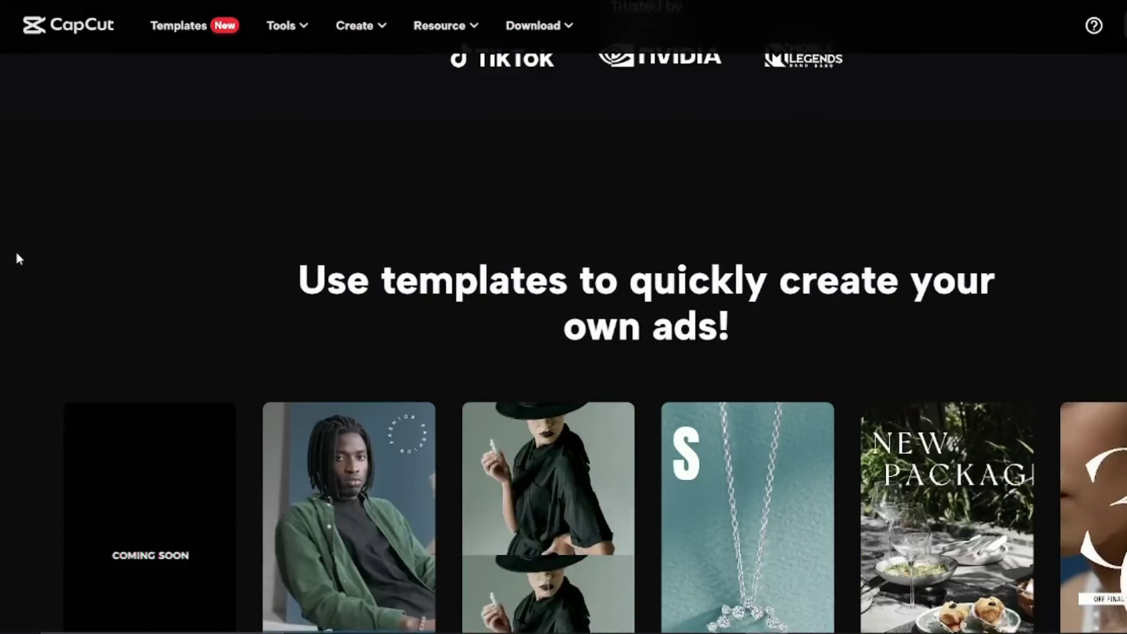
scroll(17, 258, "down", 4)
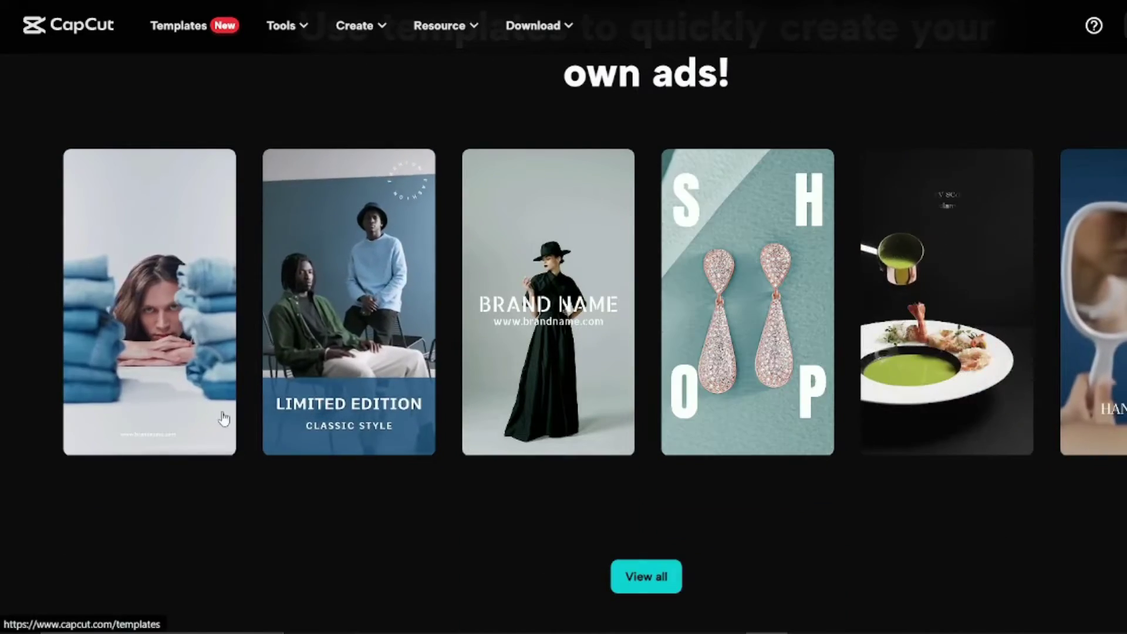
left_click(333, 442)
scroll(3, 326, "down", 8)
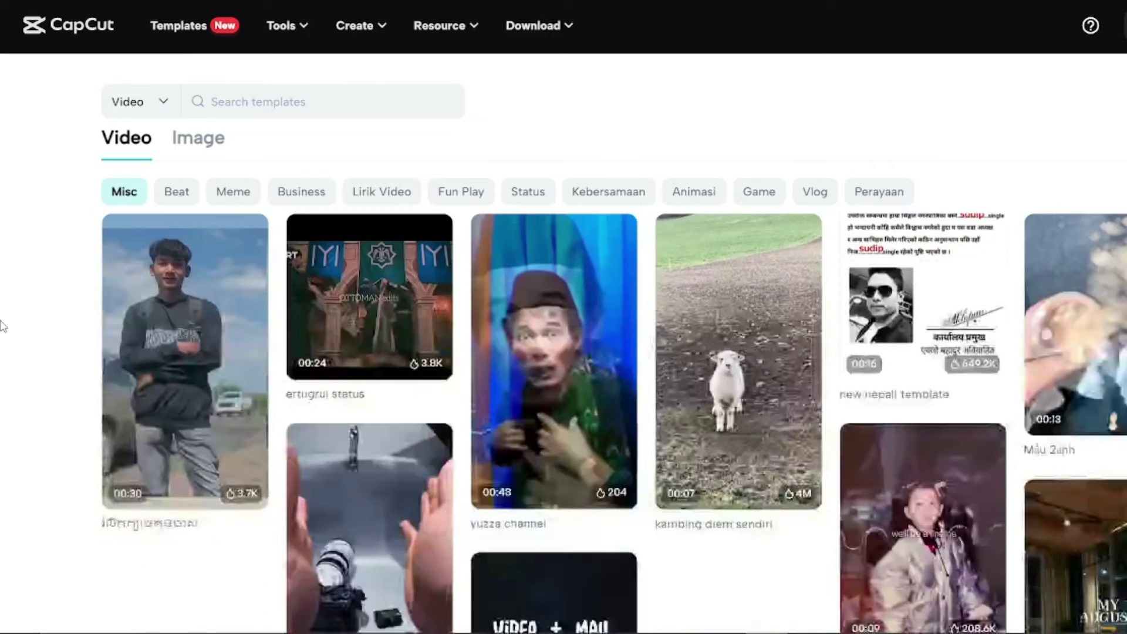
scroll(3, 326, "down", 5)
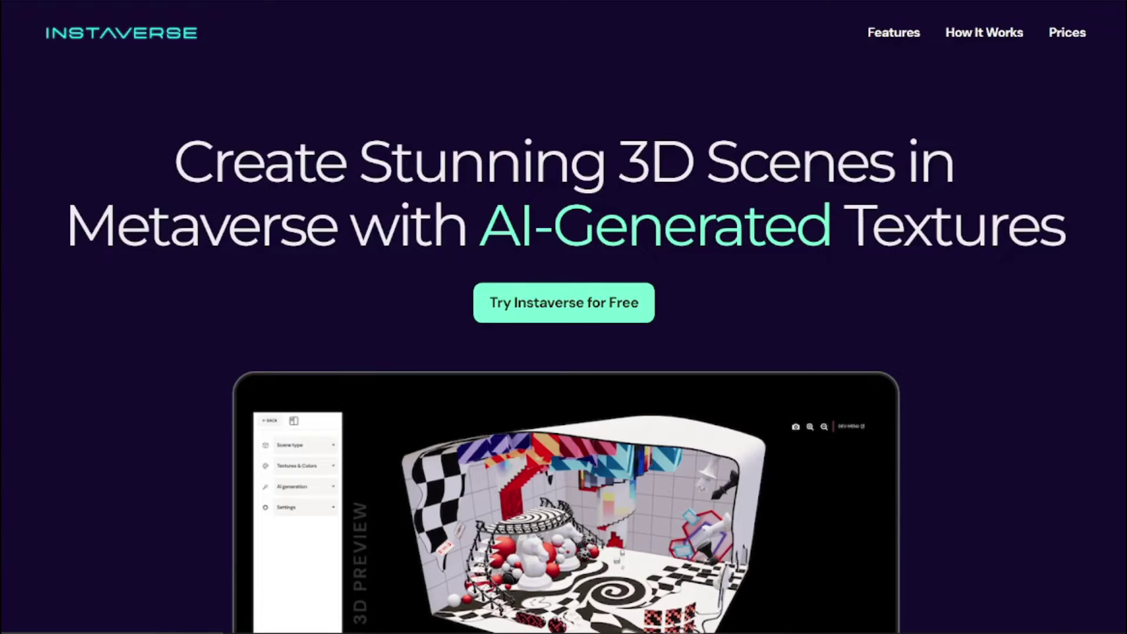
Scroll to How it Works and play the Instaverse demo video in the YouTube popup.
scroll(564, 317, "down", 8)
scroll(563, 317, "down", 7)
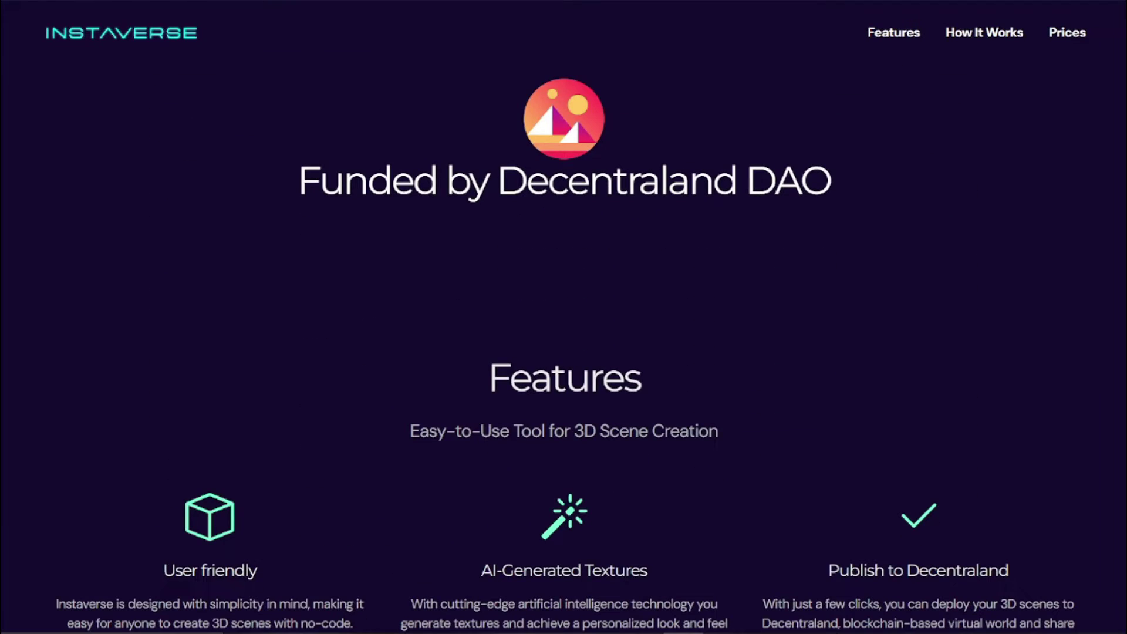
scroll(564, 317, "down", 4)
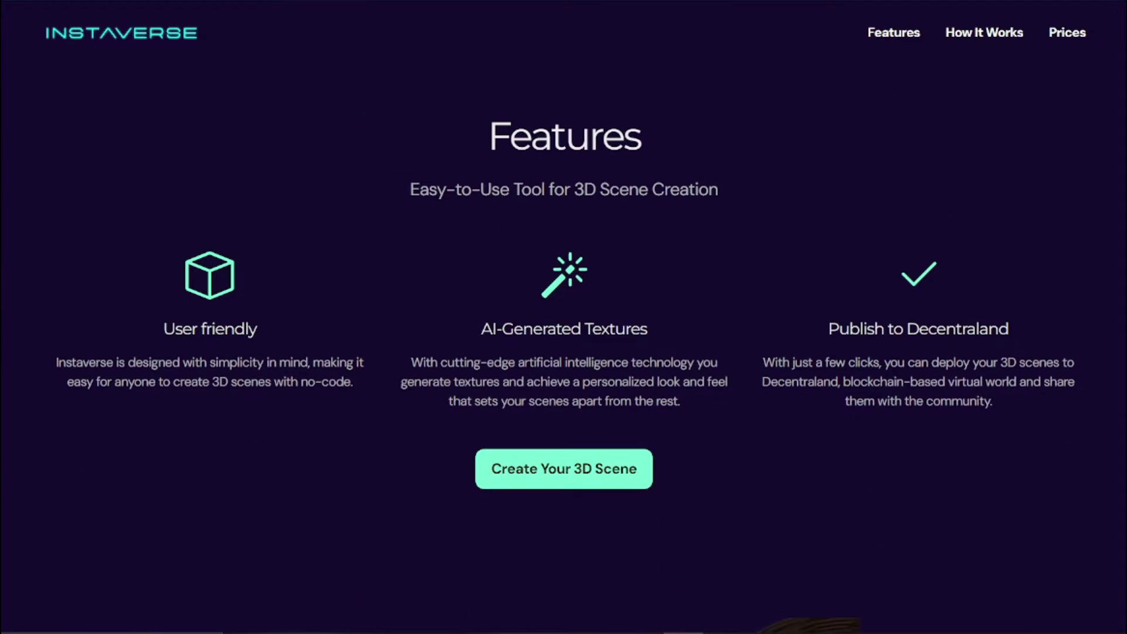
scroll(563, 317, "down", 8)
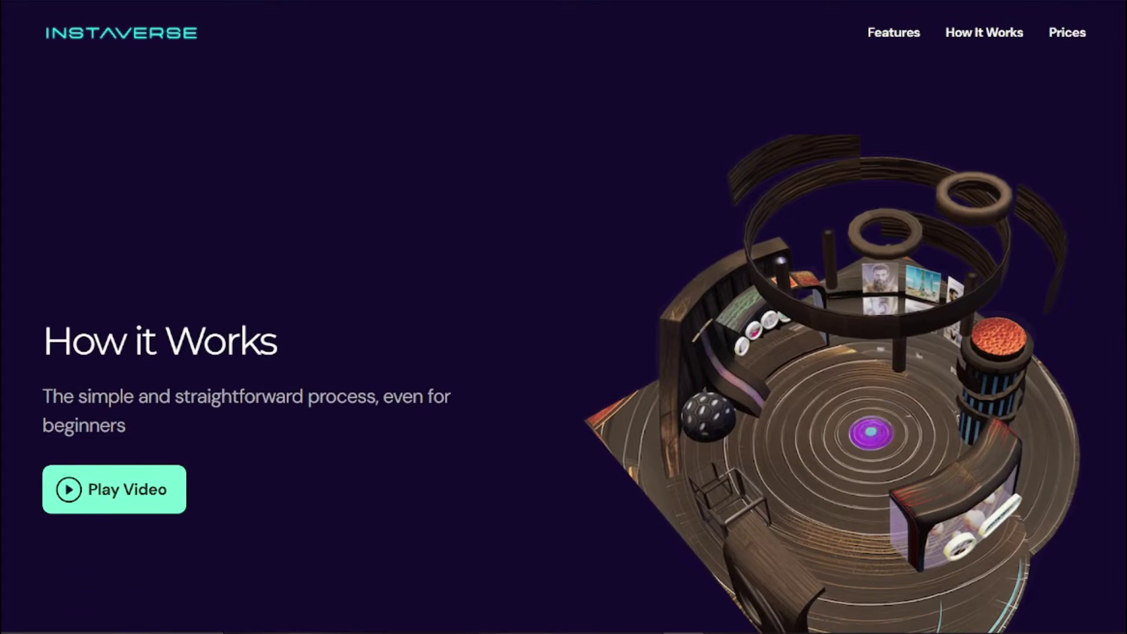
scroll(564, 317, "down", 5)
scroll(126, 297, "up", 2)
left_click(122, 262)
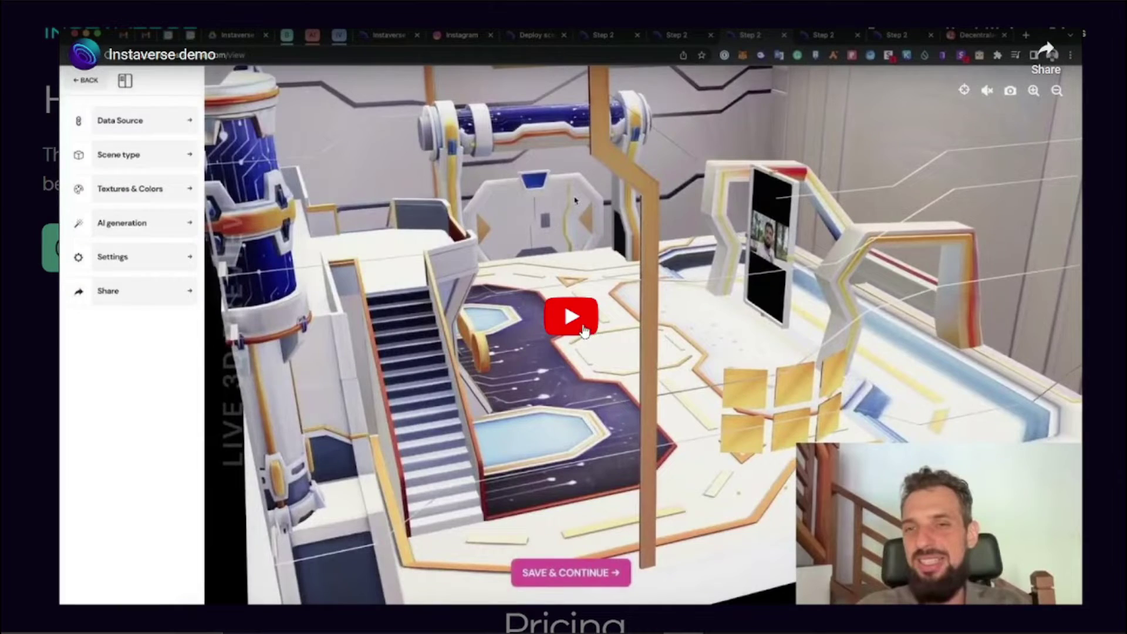
left_click(584, 331)
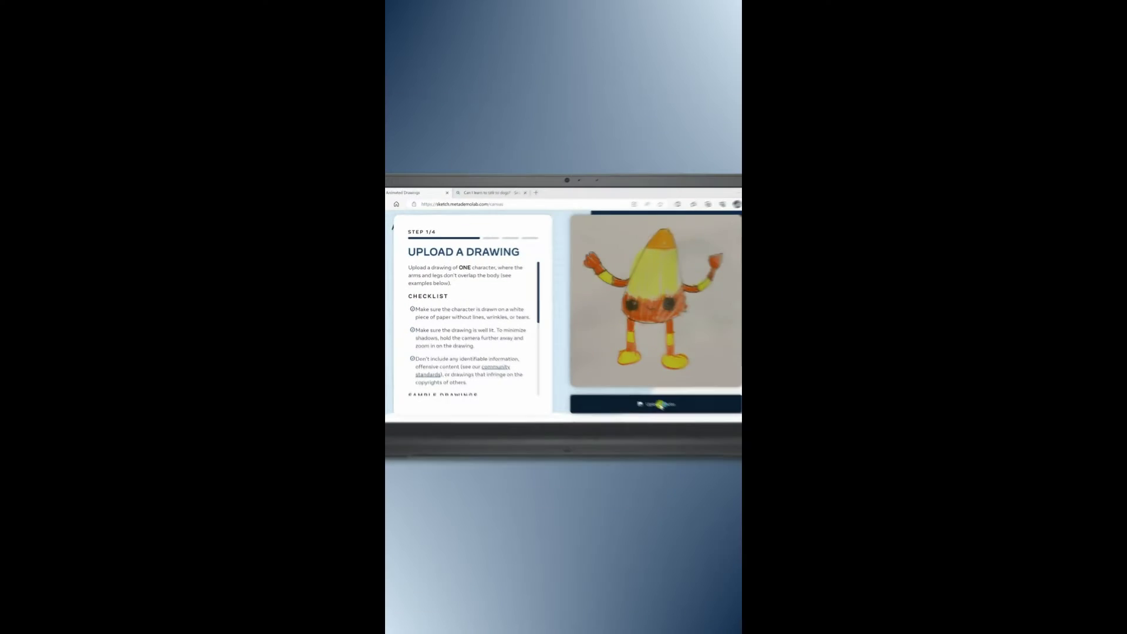
Upload the stick-figure drawing, accept its bounding box and confirm the mask.
key("Return")
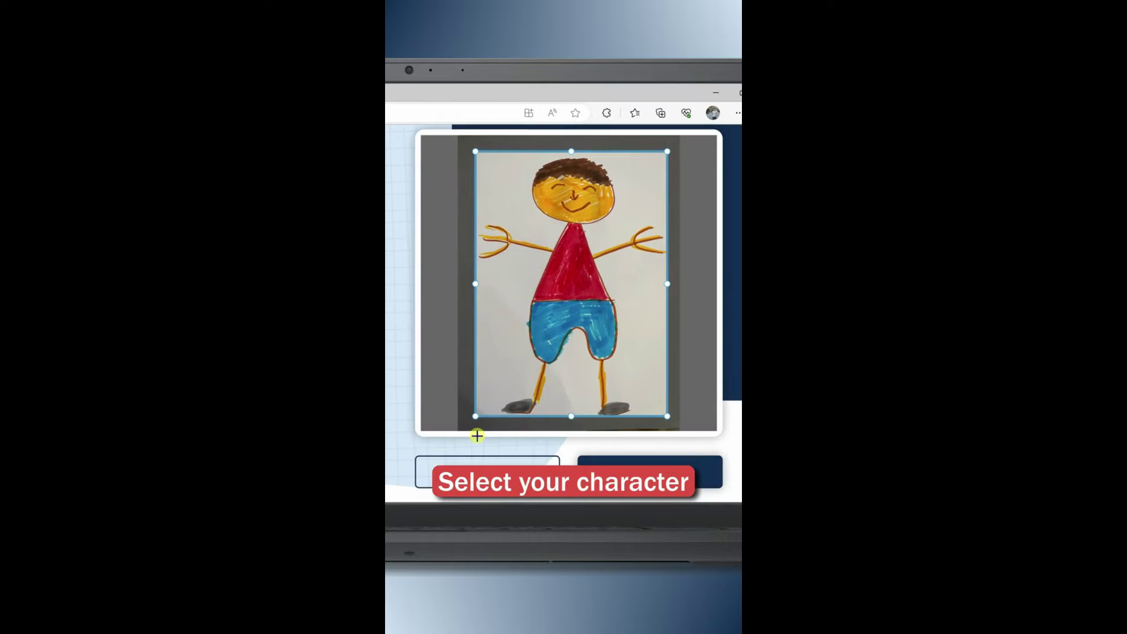
left_click(657, 473)
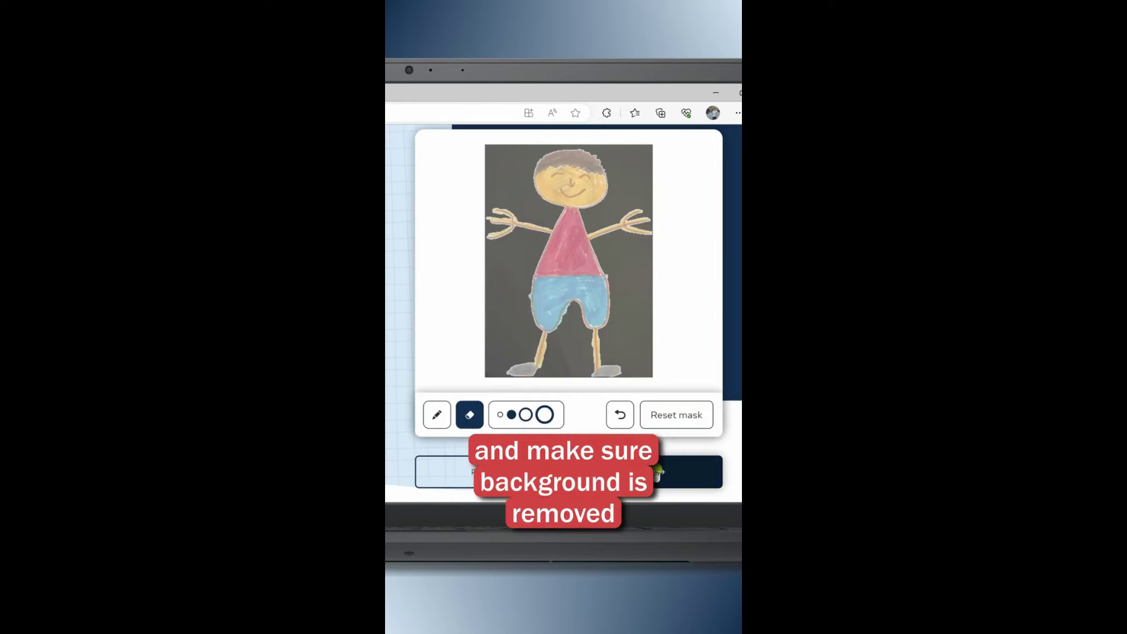
left_click(657, 472)
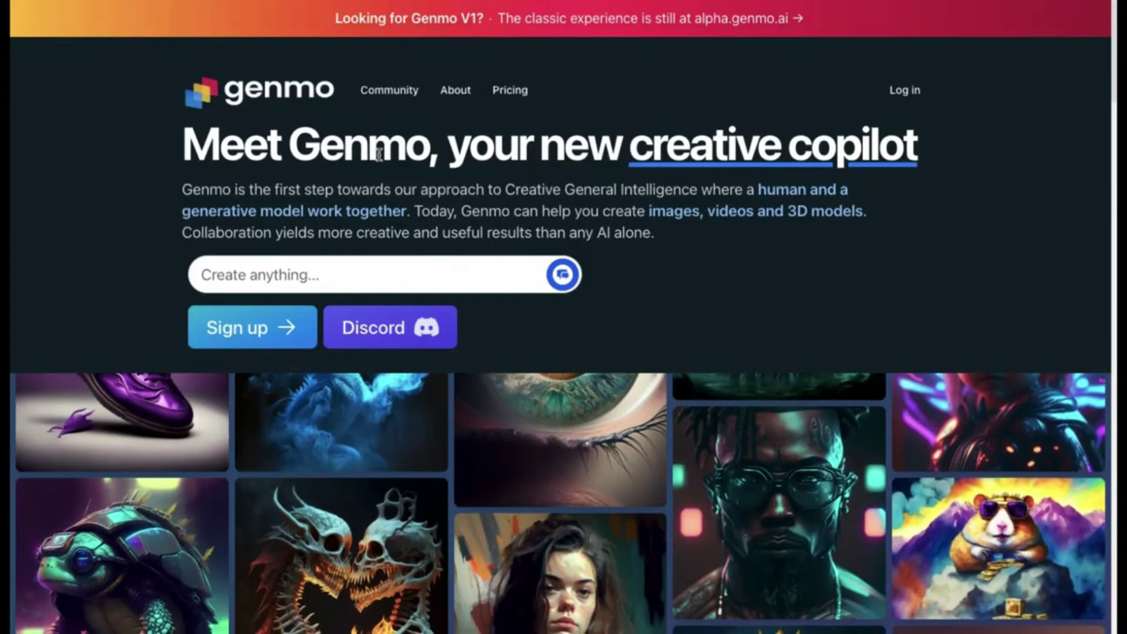
Generate a looping Genmo video from a 'WATERFALL,' prompt.
scroll(742, 297, "down", 6)
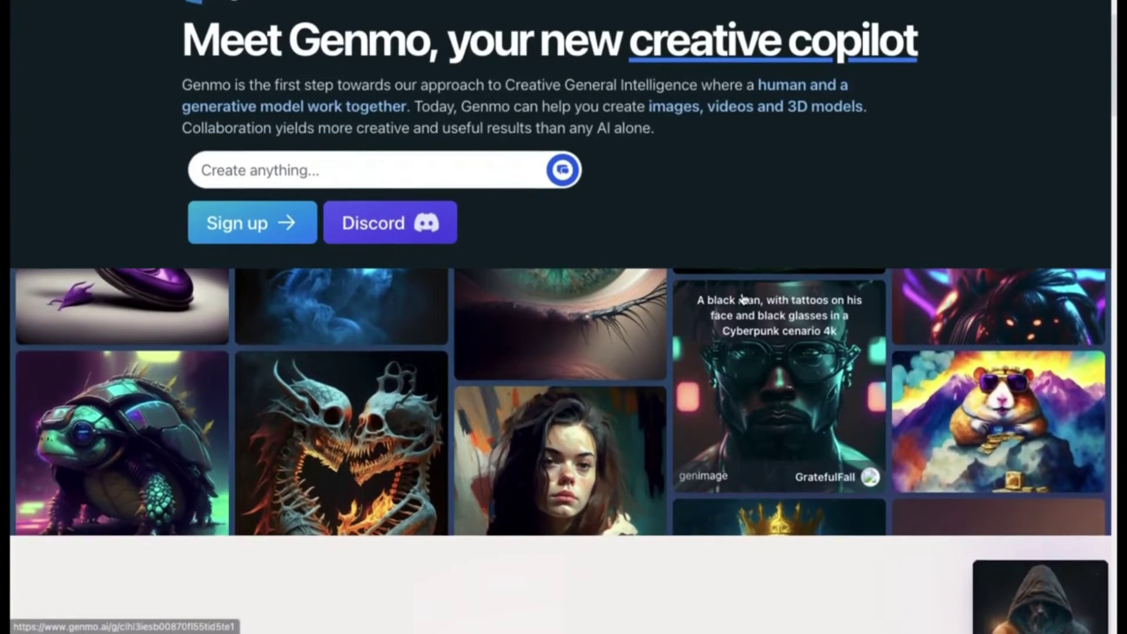
scroll(743, 297, "down", 11)
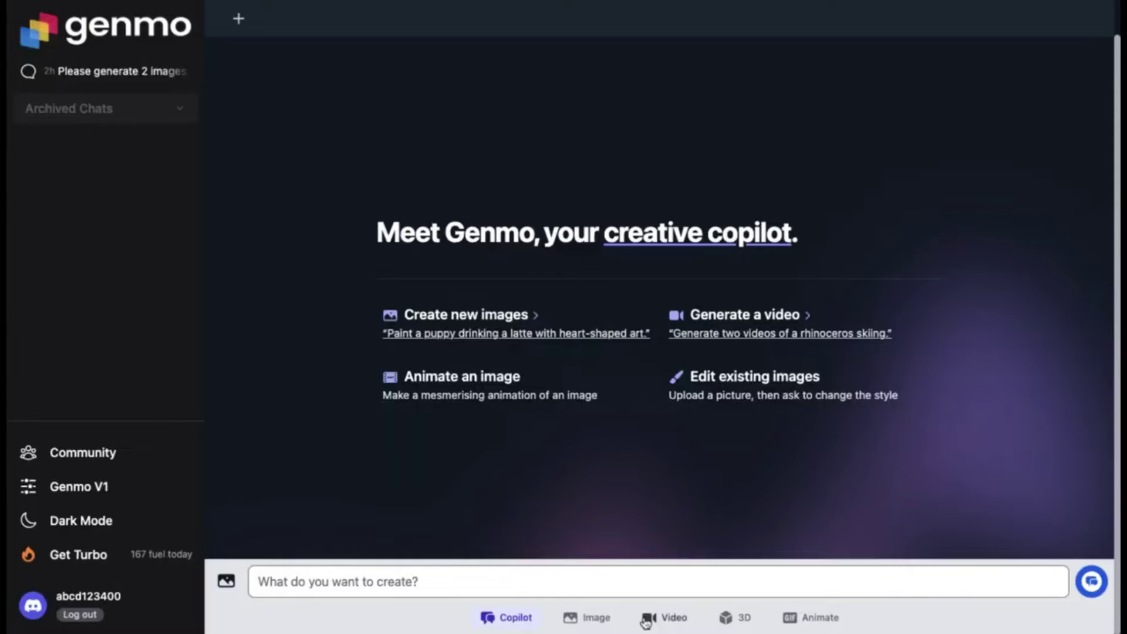
left_click(646, 621)
type("WATERFALL, C")
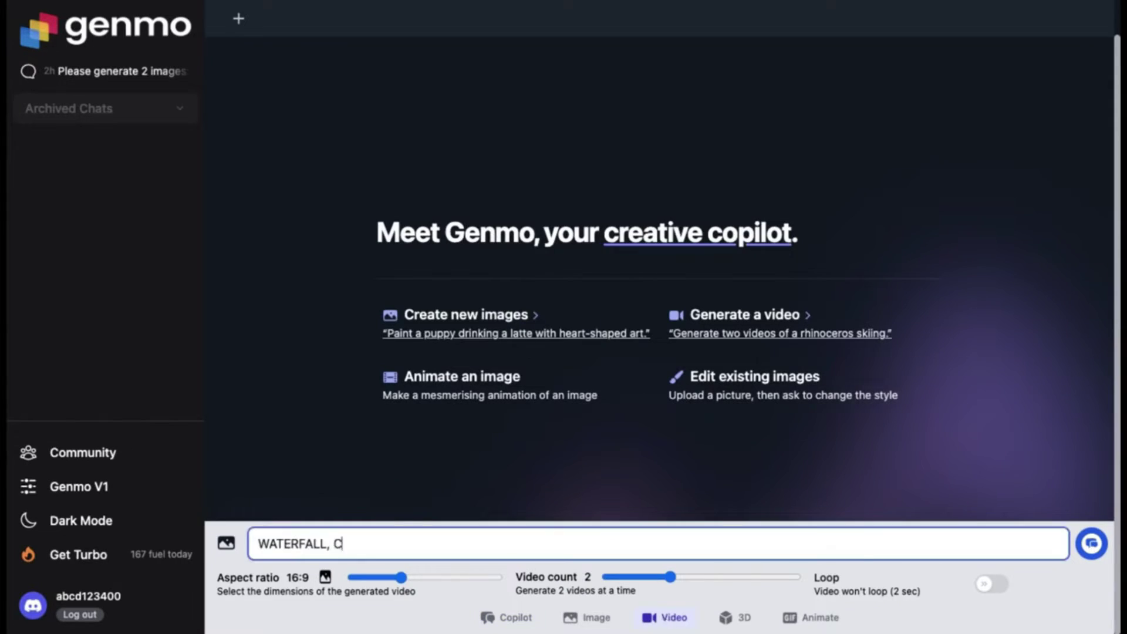
left_click(670, 577)
left_click(992, 584)
left_click(1091, 543)
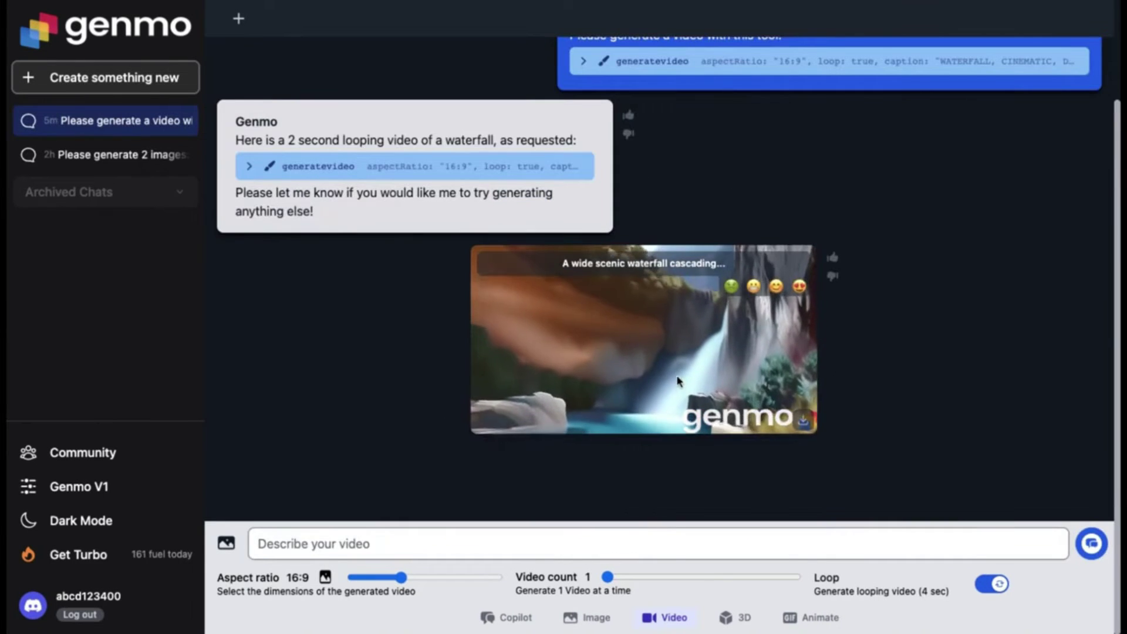
left_click(712, 285)
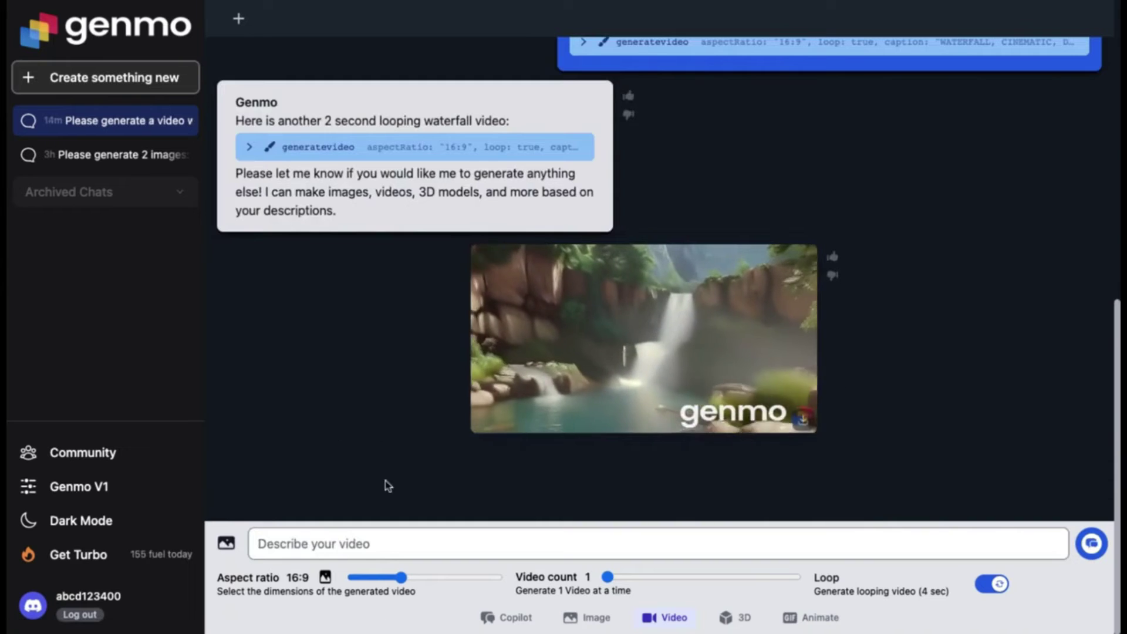
Ask the Genmo copilot to animate the red sports car image so it drives.
left_click(809, 621)
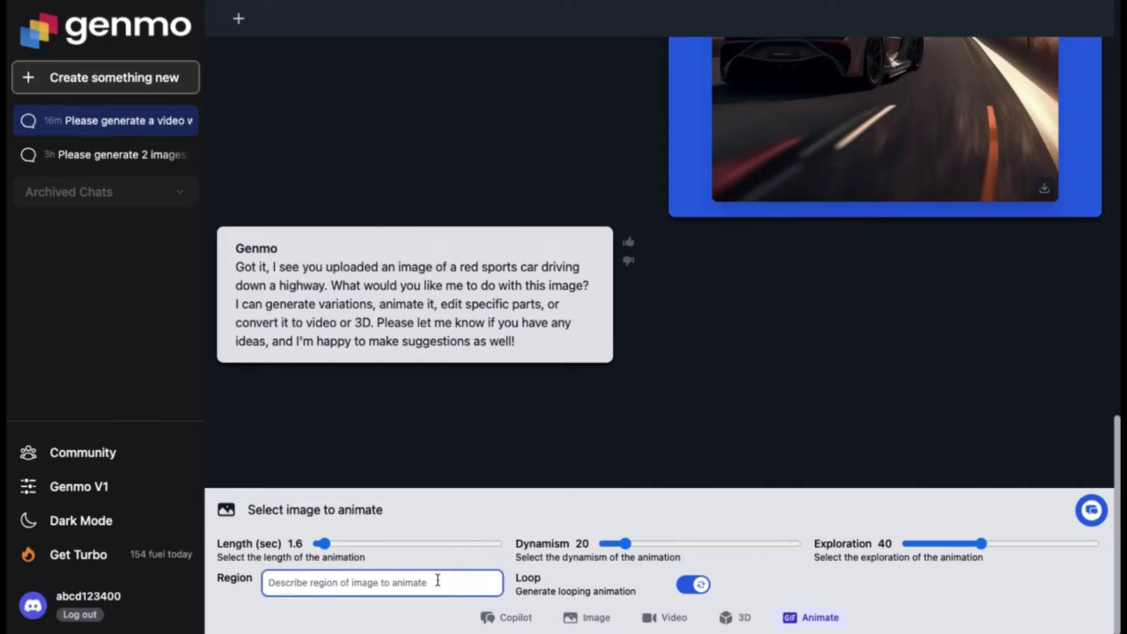
triple_click(434, 259)
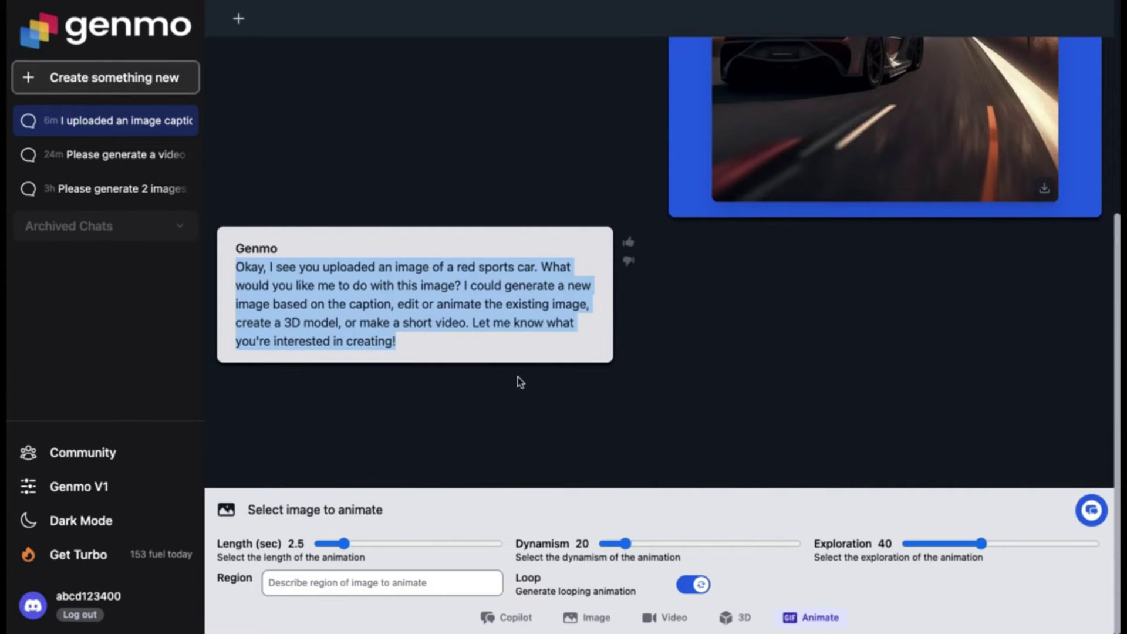
left_click(516, 620)
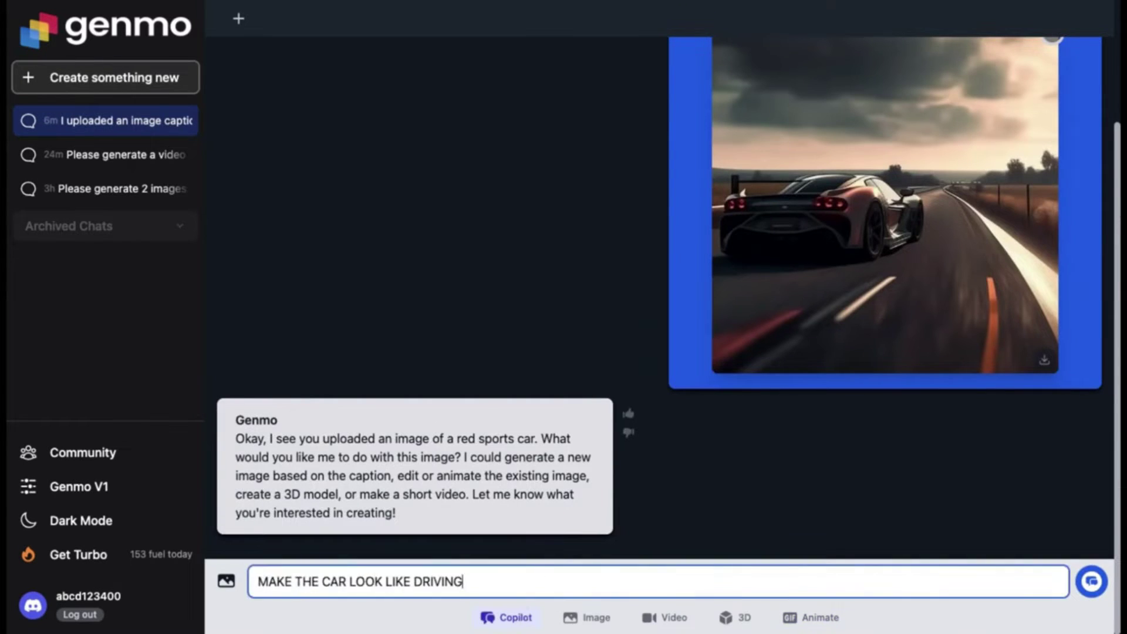
key("Return")
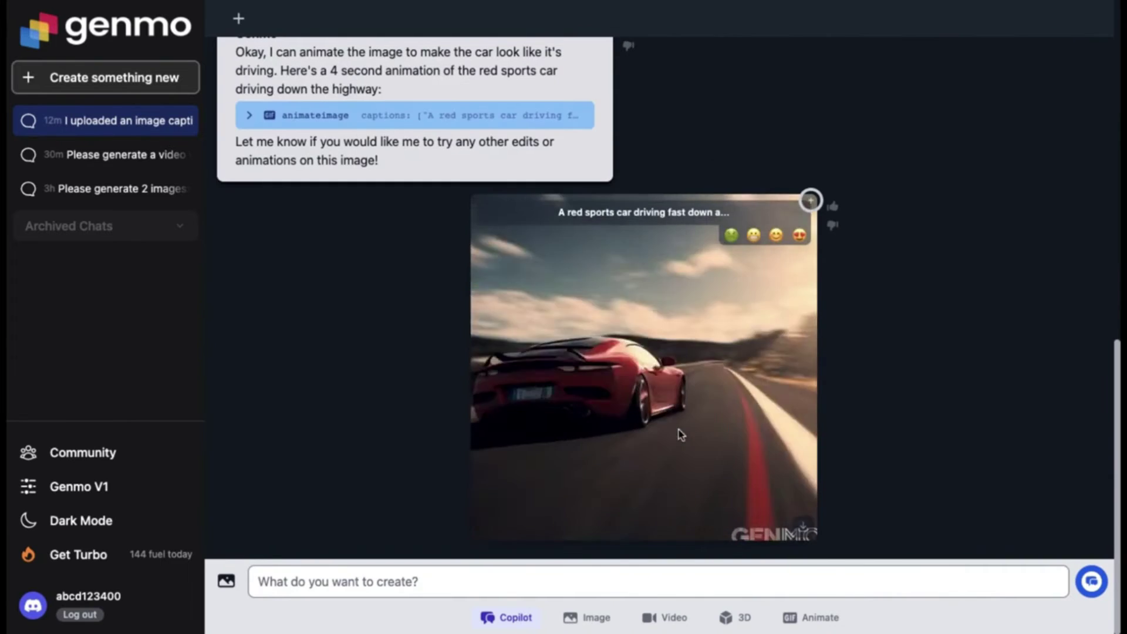
scroll(679, 432, "up", 5)
scroll(679, 433, "down", 5)
mouse_move(176, 562)
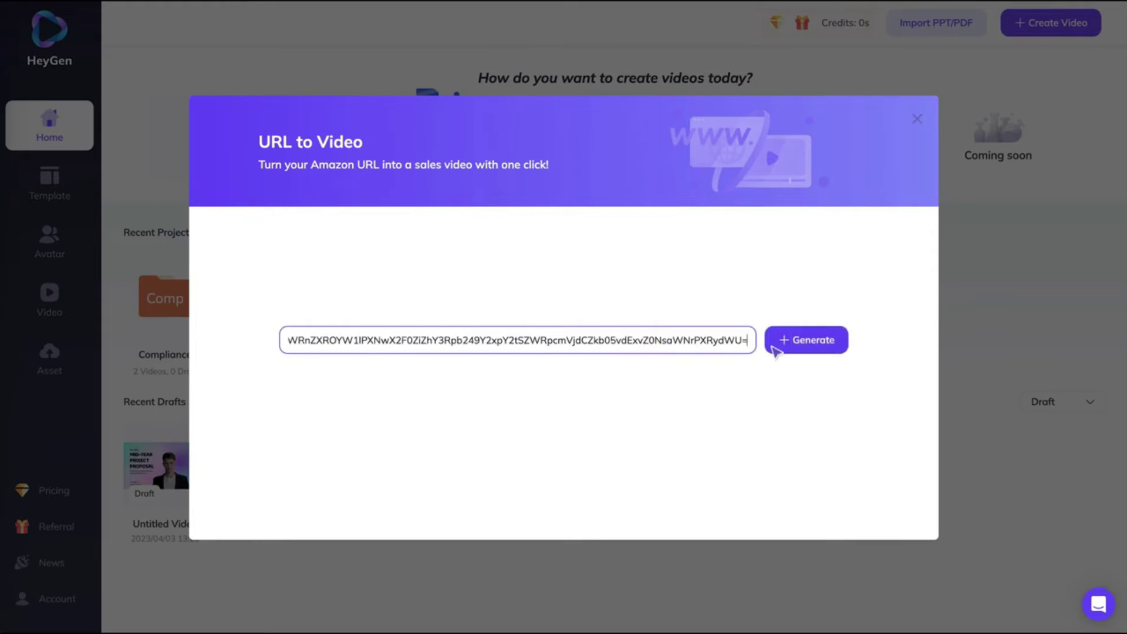
Generate watch sales drafts from the product URL, then Seuss Style TalkingPhotos with Big eyes.
left_click(813, 346)
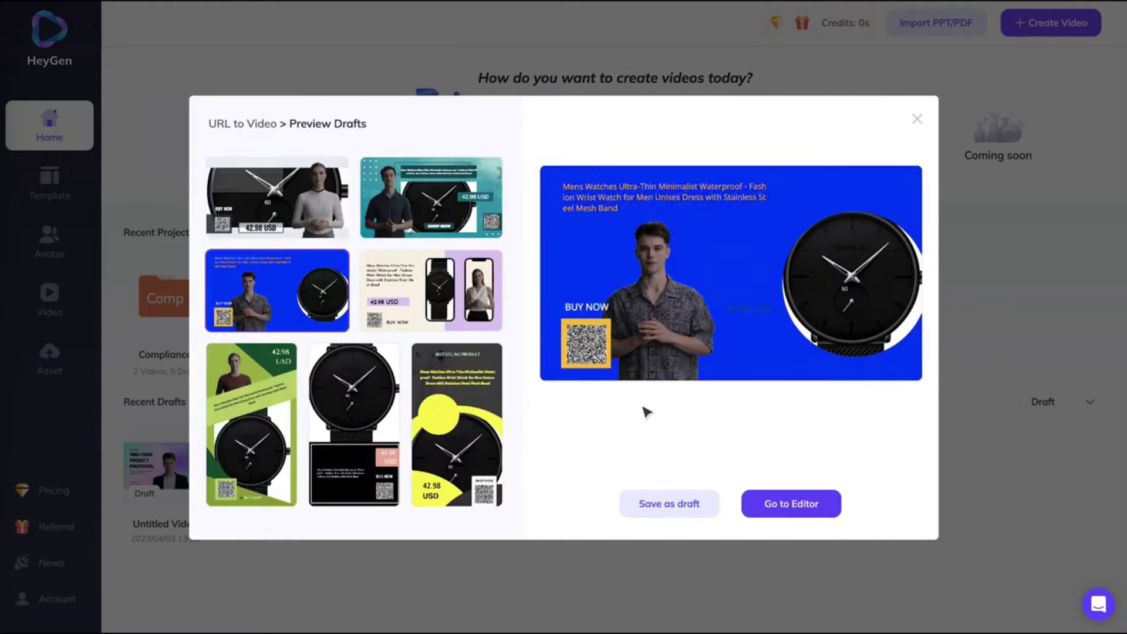
left_click(728, 273)
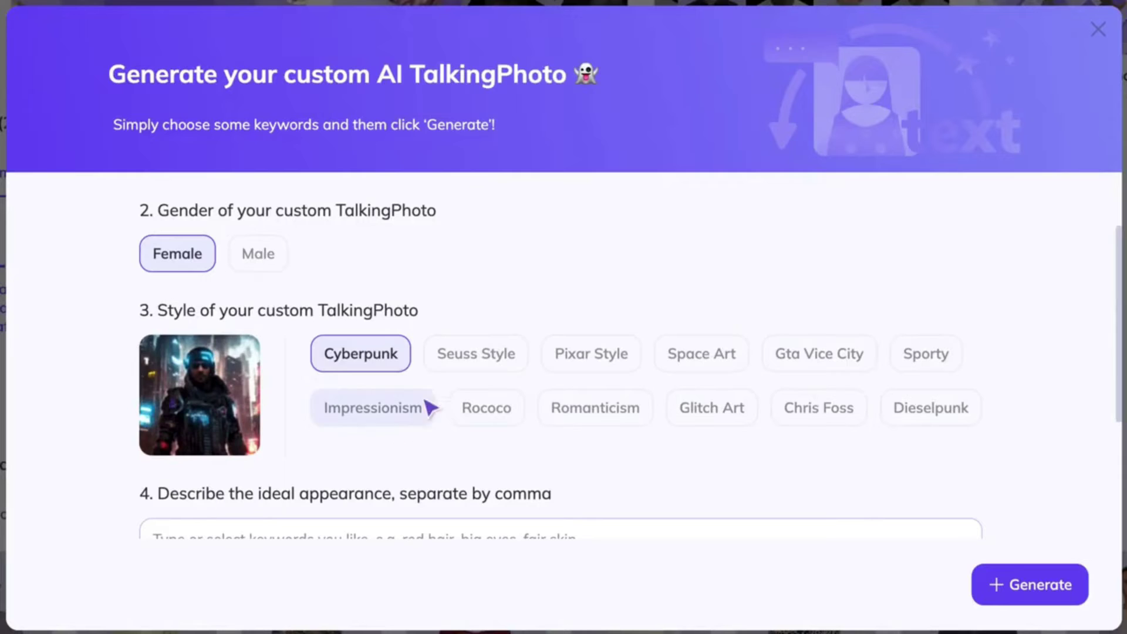
left_click(504, 410)
scroll(504, 414, "down", 3)
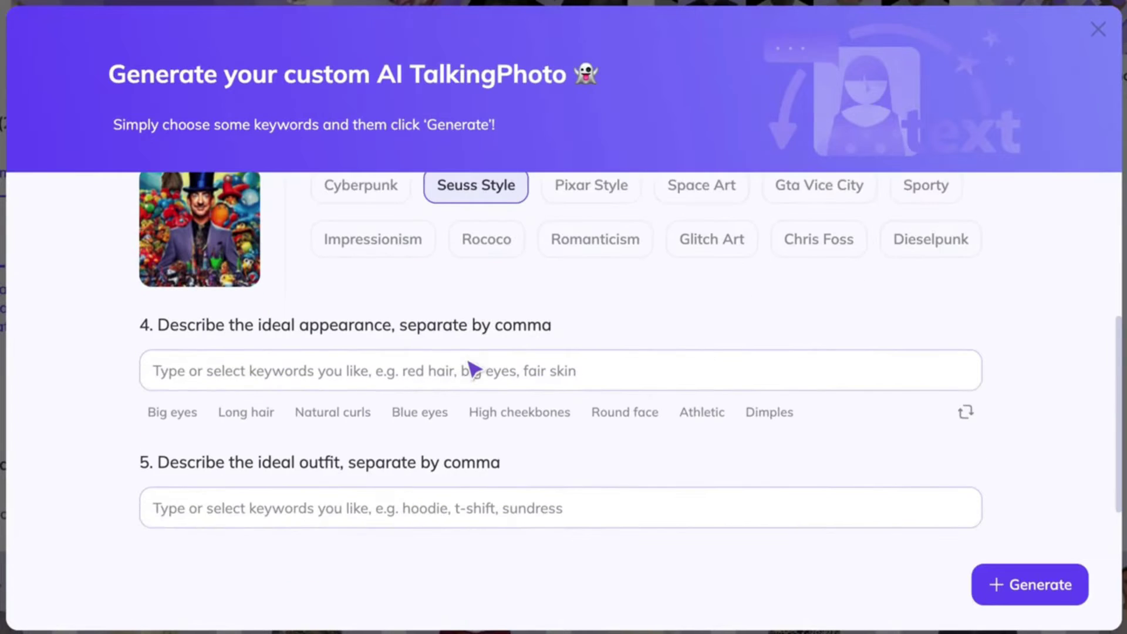
left_click(176, 418)
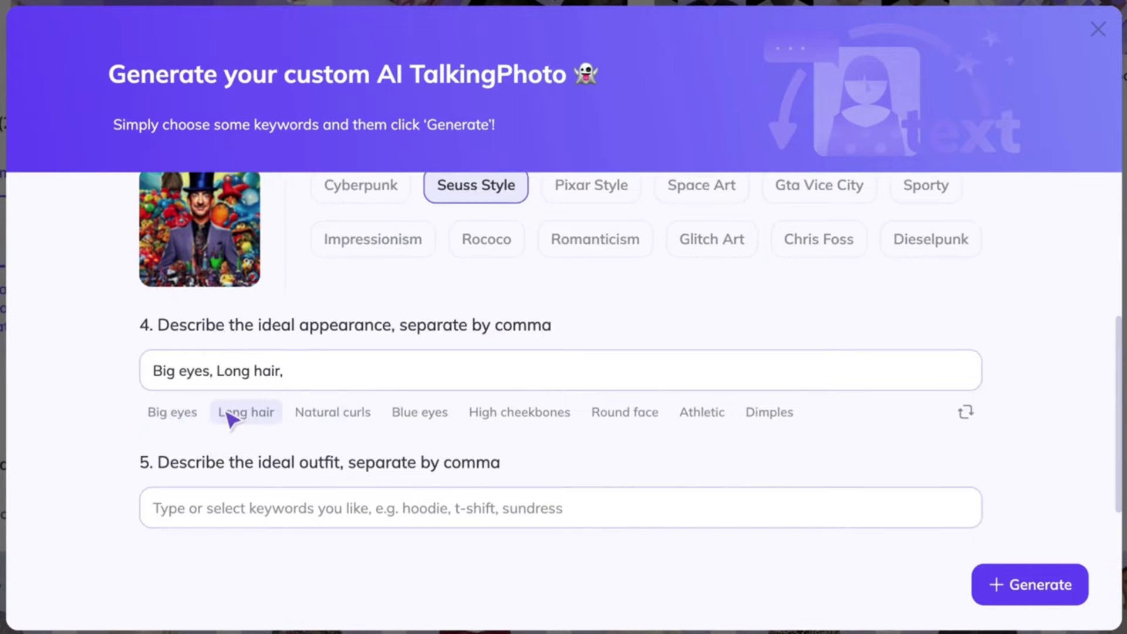
scroll(551, 495, "down", 1)
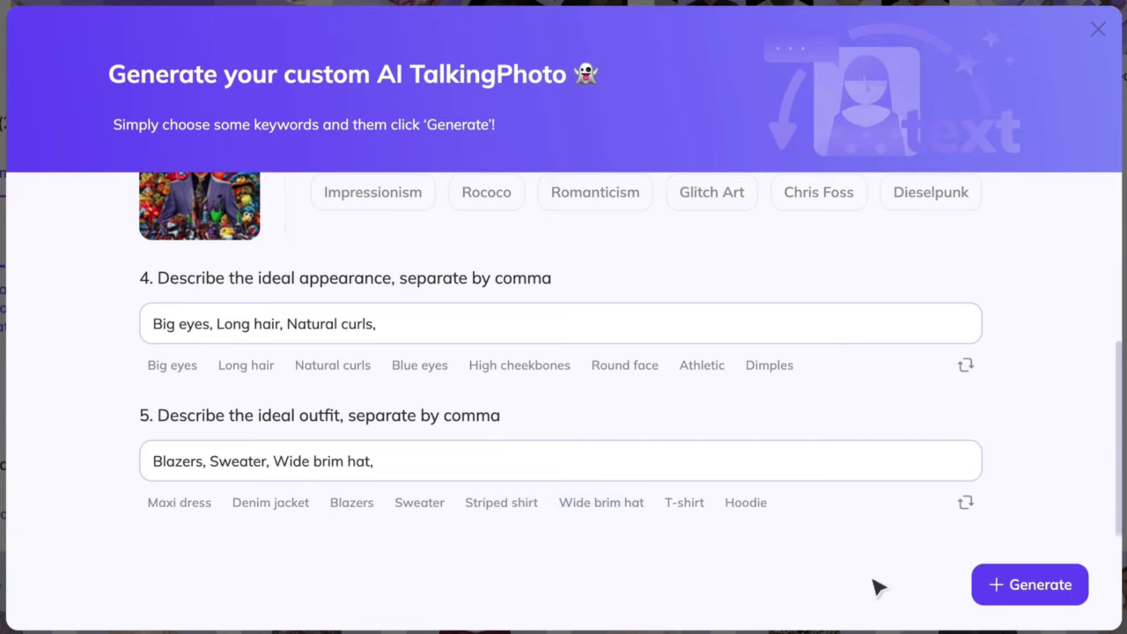
left_click(1002, 585)
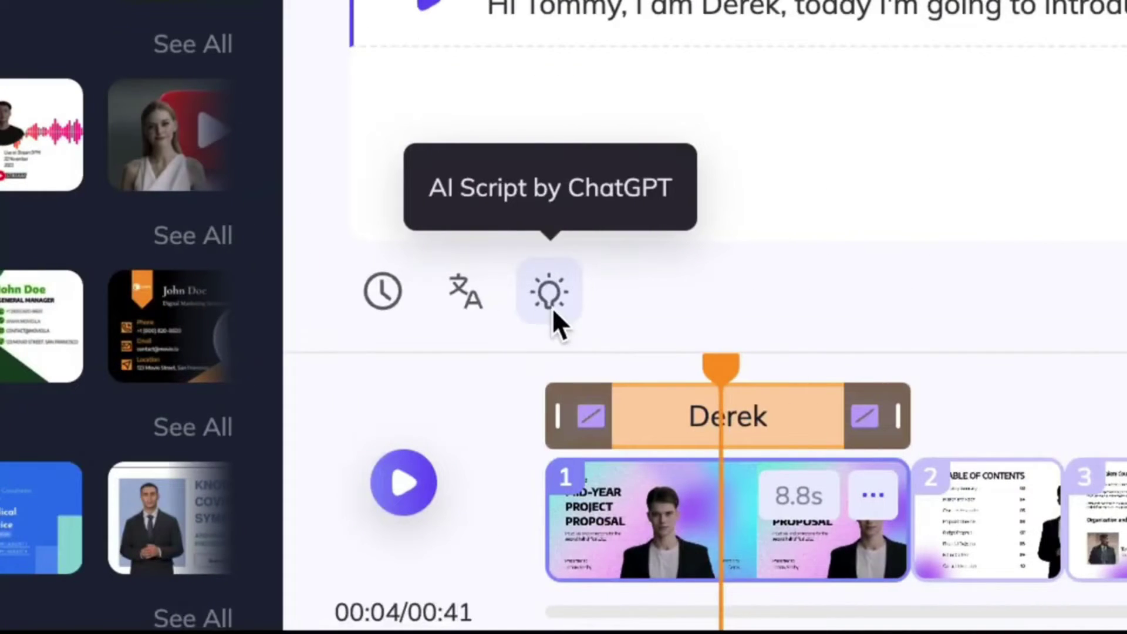
Use HeyGen's AI Script by ChatGPT to make the script More Professional, then More Engaging.
left_click(555, 312)
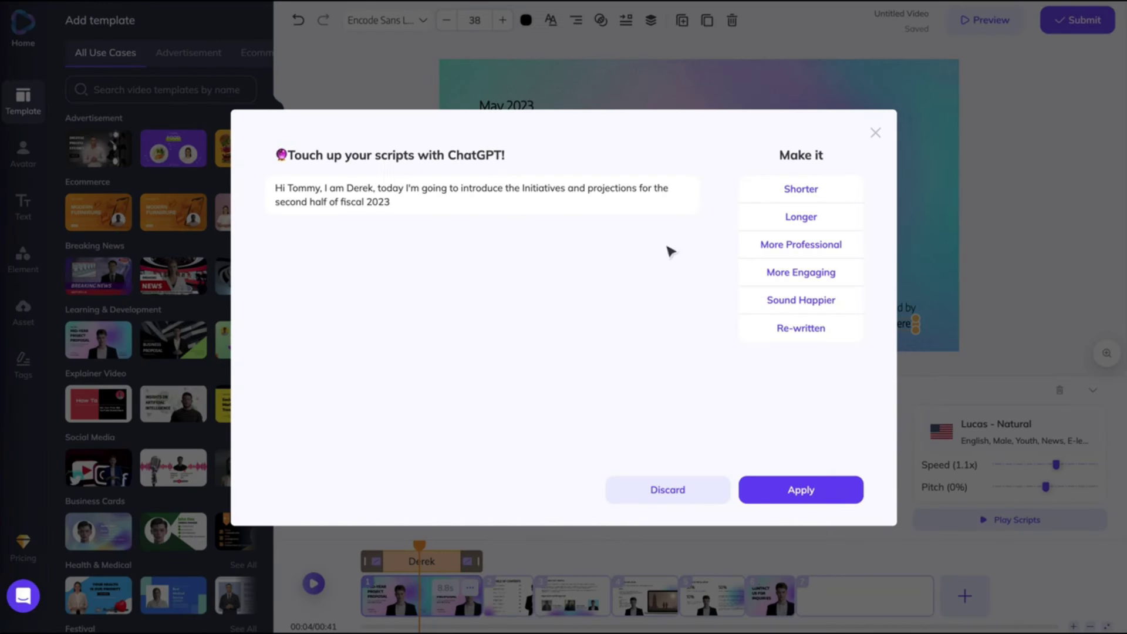
left_click(810, 254)
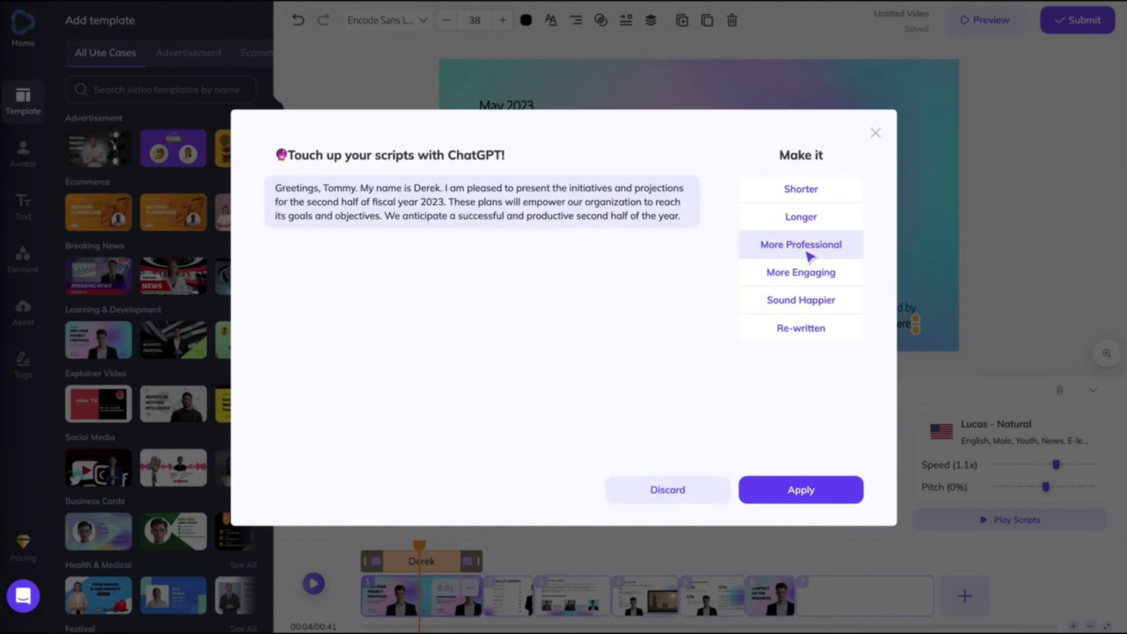
left_click(803, 272)
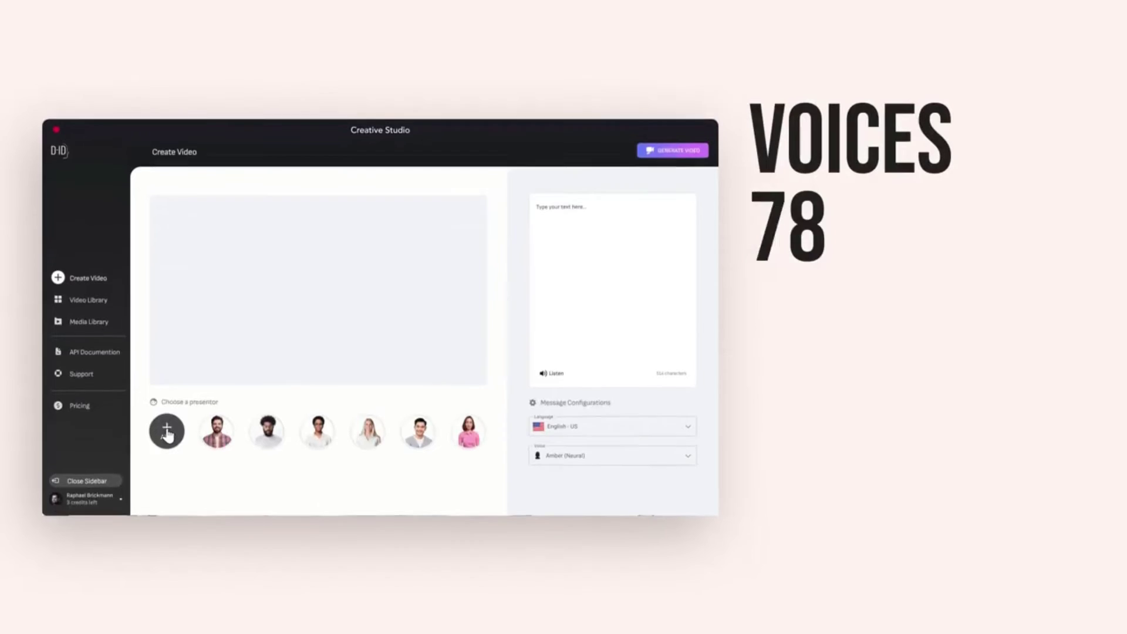
Open the image browser from + ADD under Choose a presenter to upload a custom photo.
left_click(167, 432)
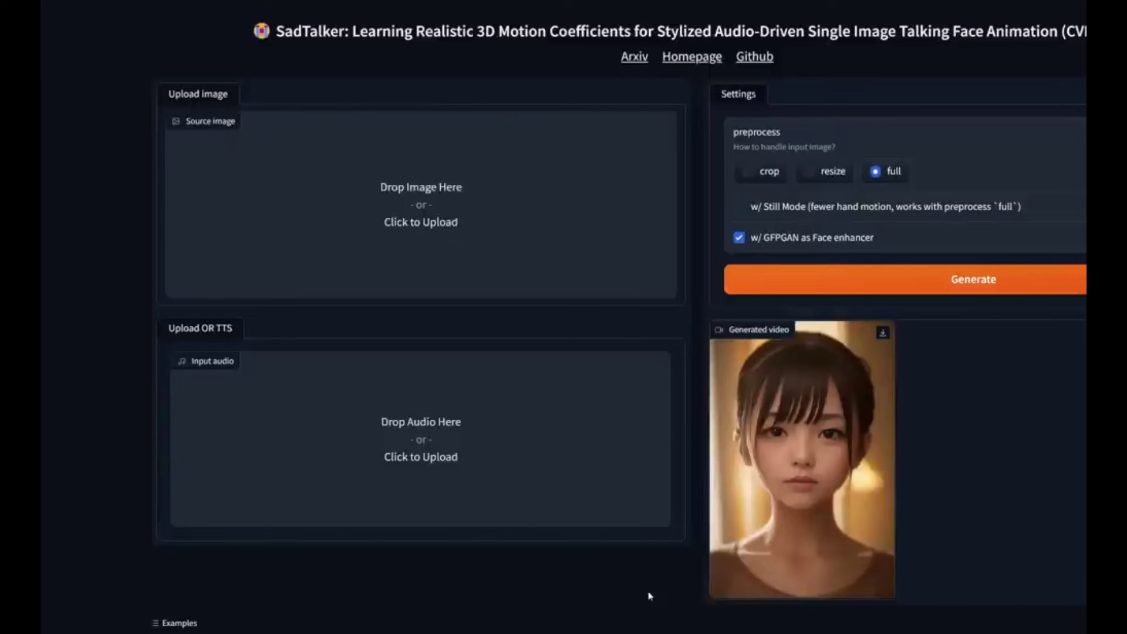
Upload a blonde woman's portrait as Source image and a 3-second clip as Input audio.
left_click(374, 192)
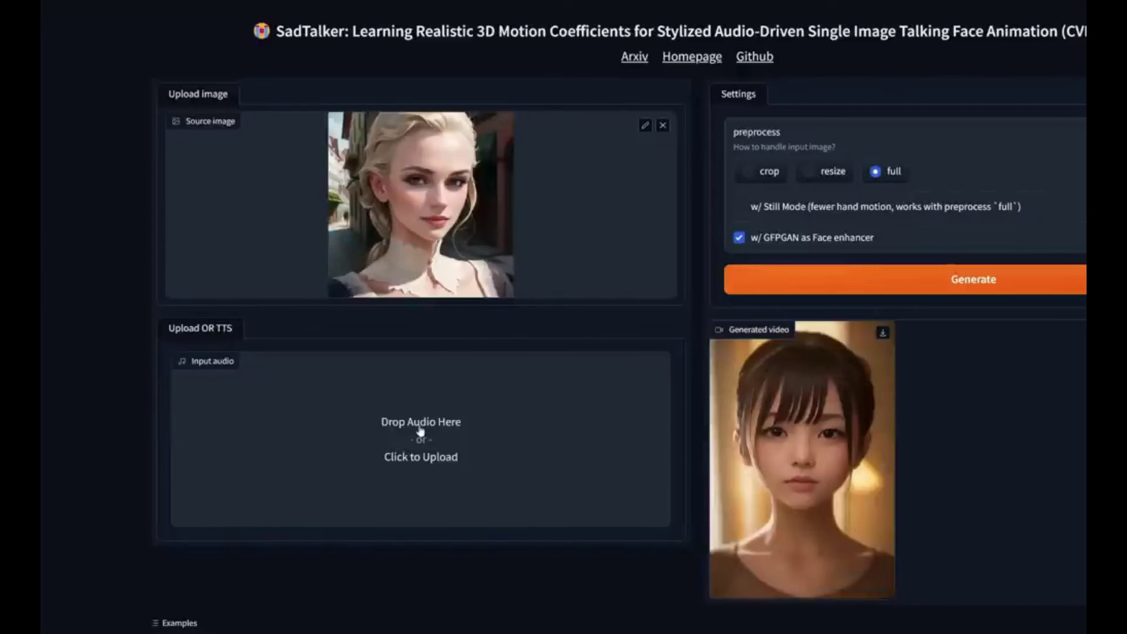
left_click(420, 432)
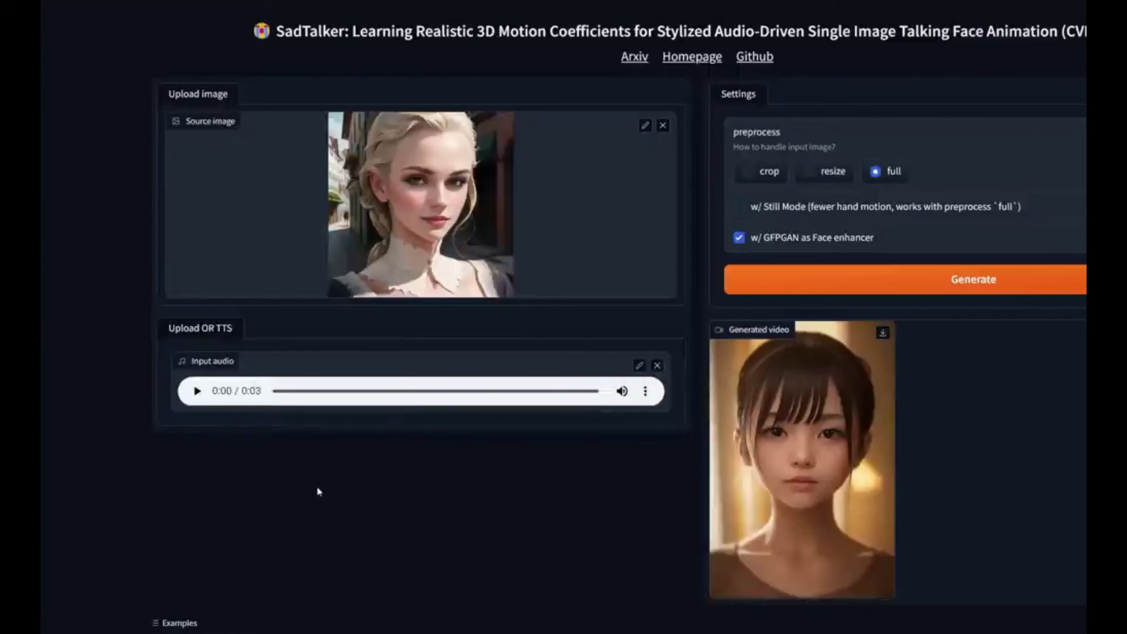